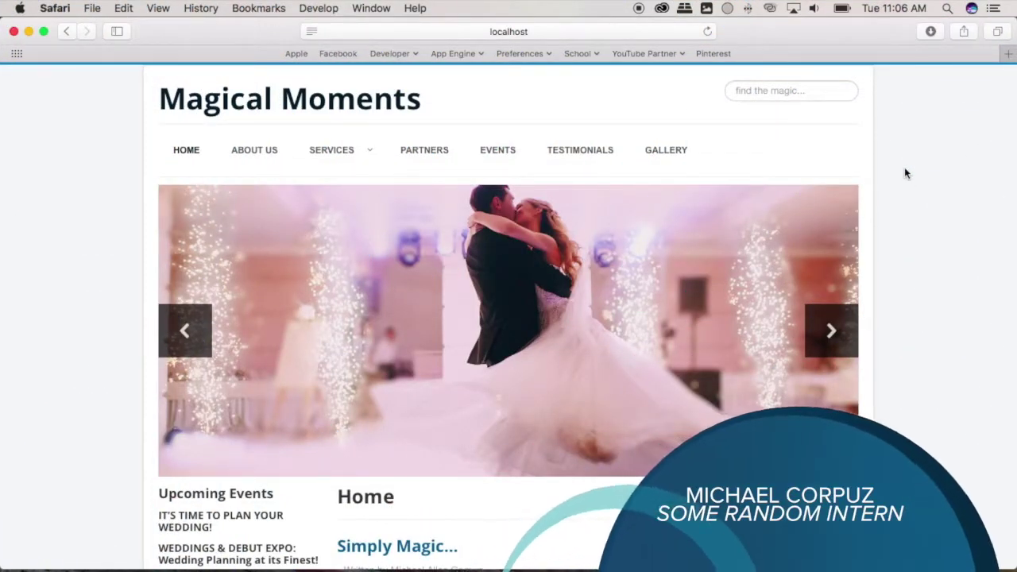
Load the Magical Moments administrator login page at administrator/index.php.
{"action": "left_click", "coordinate": [591, 35]}
{"action": "type", "text": "admin"}
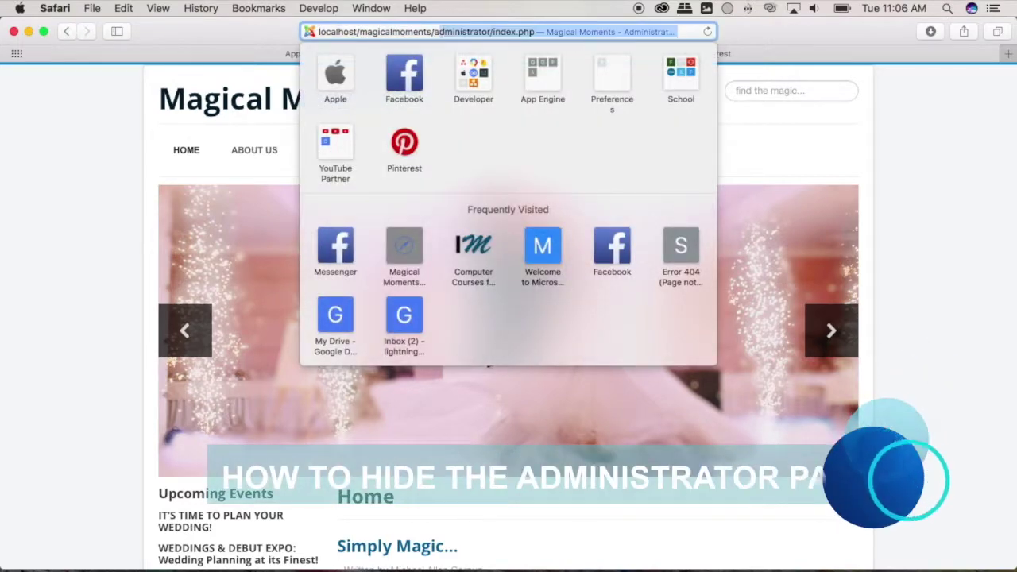
{"action": "key", "text": "Return"}
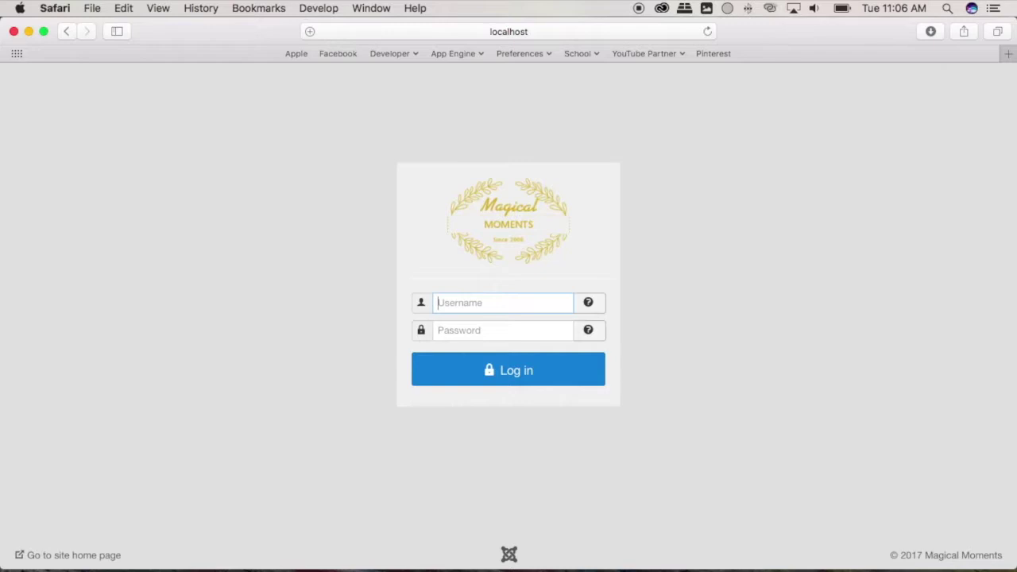
In a new tab, go to joomla.org and open the Extensions Directory.
{"action": "left_click", "coordinate": [1005, 53]}
{"action": "type", "text": "joomla.org"}
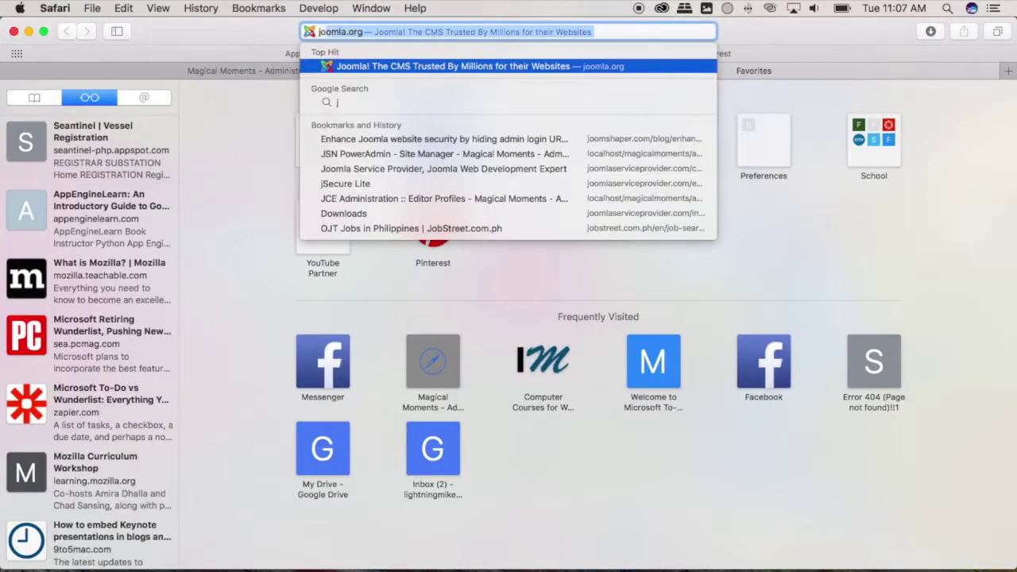
{"action": "key", "text": "Return"}
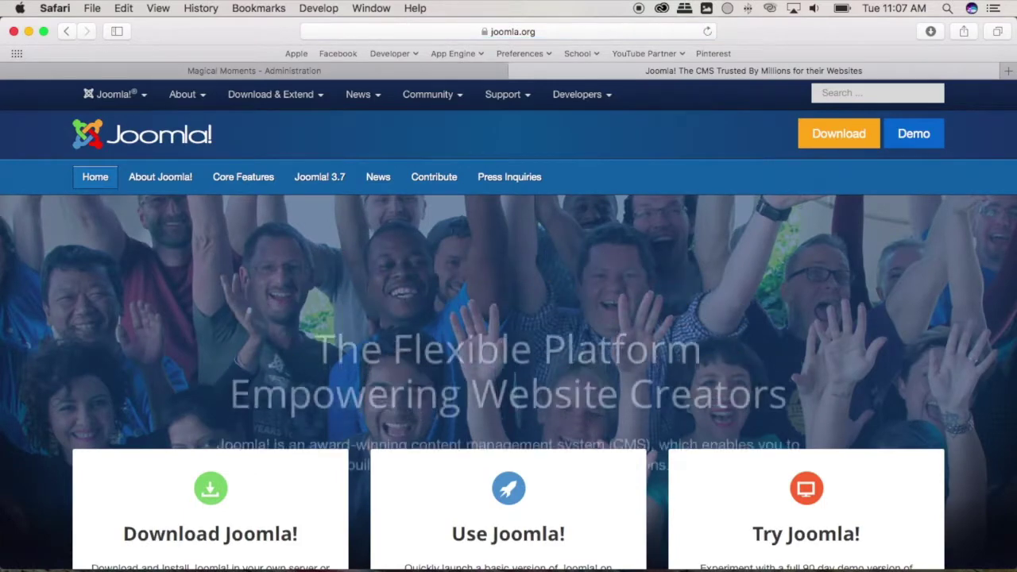
{"action": "left_click", "coordinate": [295, 103]}
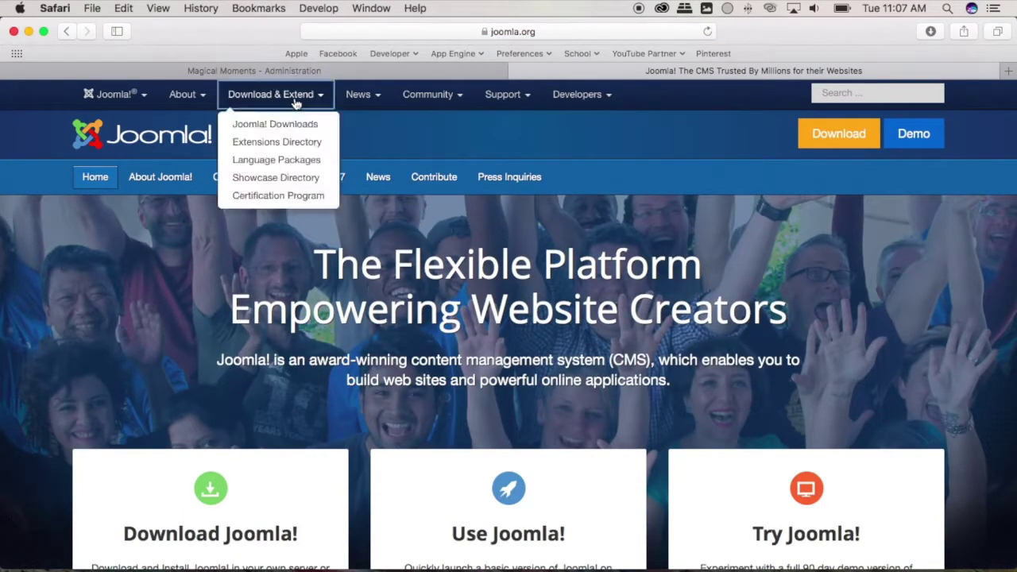
{"action": "left_click", "coordinate": [301, 145]}
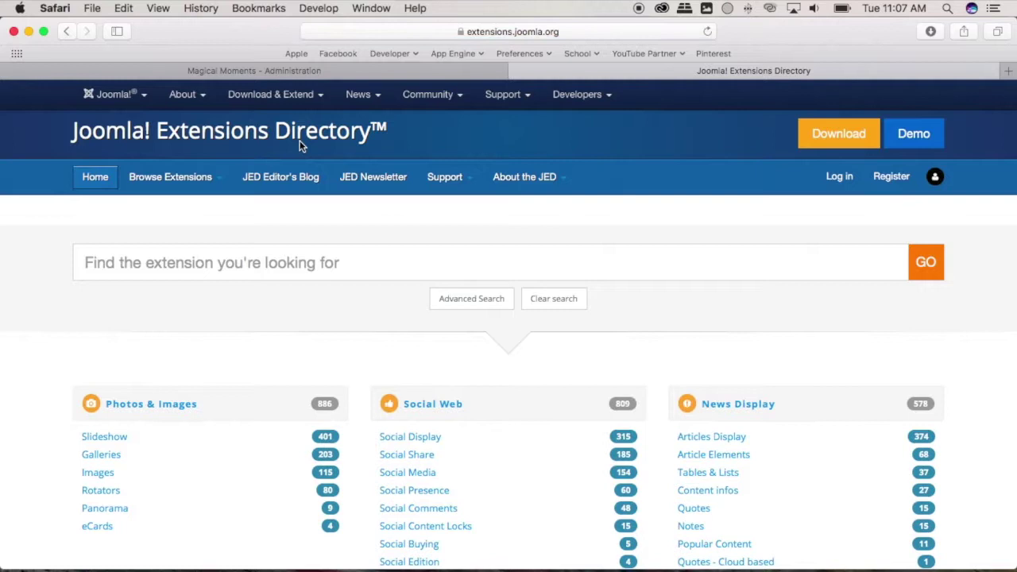
Search the directory for 'AdminExile' and look over the results.
{"action": "left_click", "coordinate": [295, 263]}
{"action": "type", "text": "AdminEx"}
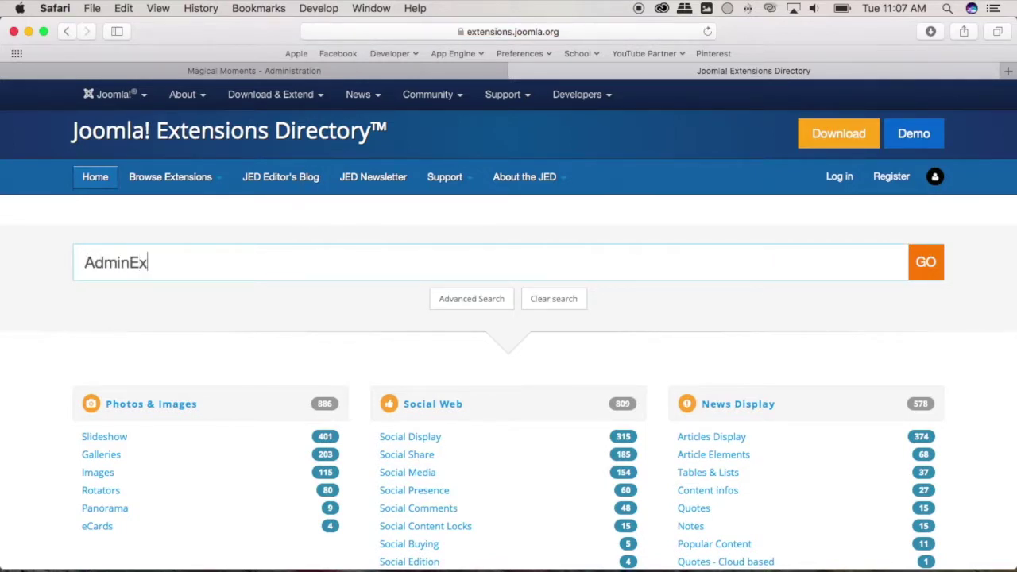
{"action": "type", "text": "il"}
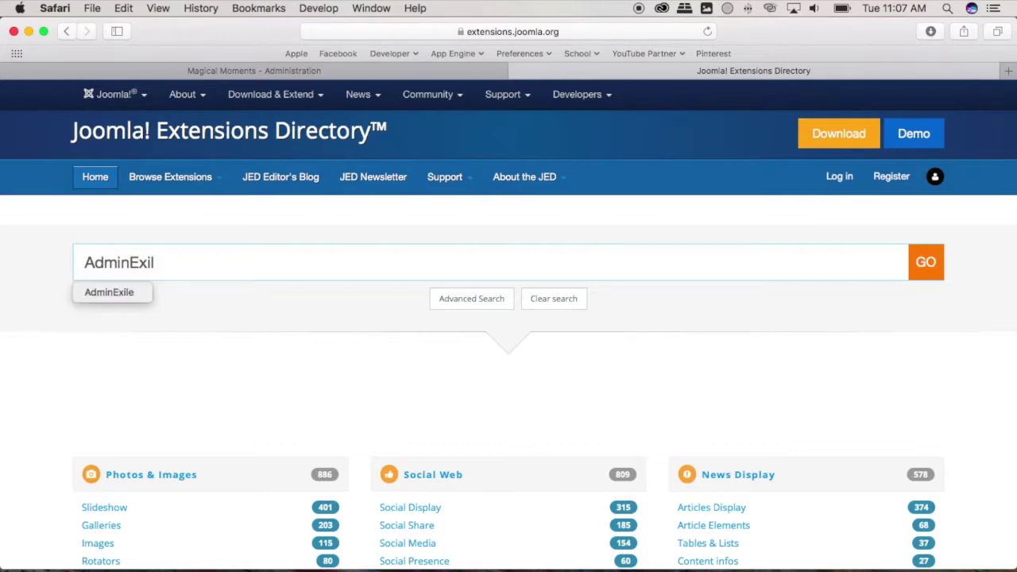
{"action": "type", "text": "e"}
{"action": "key", "text": "Return"}
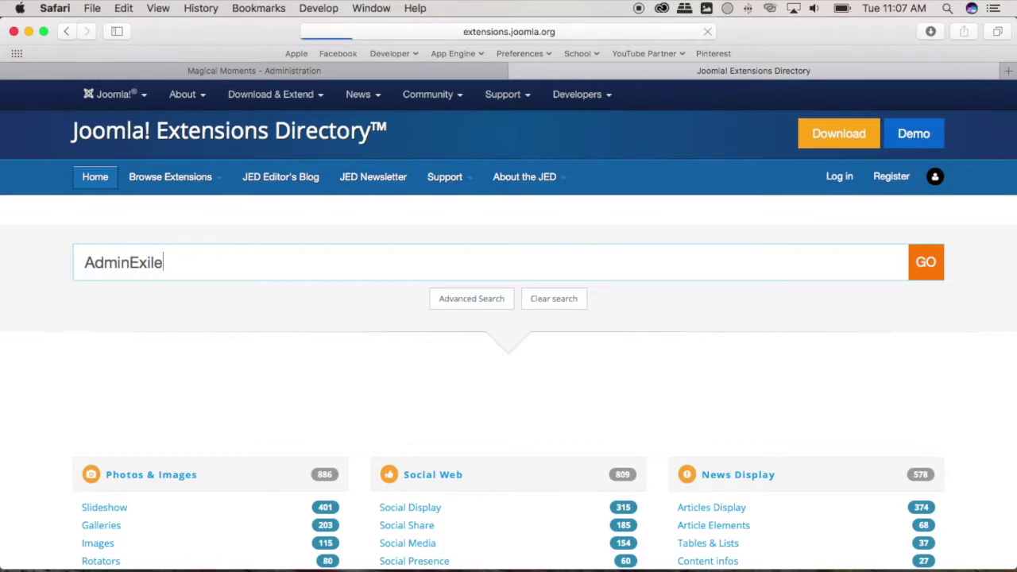
{"action": "scroll", "coordinate": [293, 285], "scroll_direction": "down", "scroll_amount": 2}
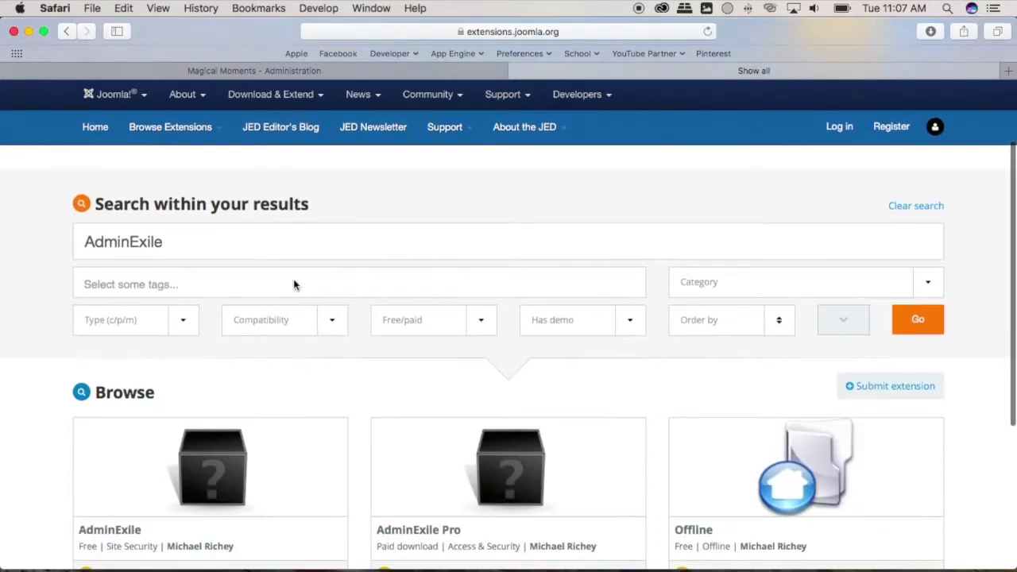
{"action": "scroll", "coordinate": [293, 284], "scroll_direction": "down", "scroll_amount": 2}
{"action": "scroll", "coordinate": [294, 286], "scroll_direction": "up", "scroll_amount": 1}
{"action": "scroll", "coordinate": [292, 291], "scroll_direction": "down", "scroll_amount": 1}
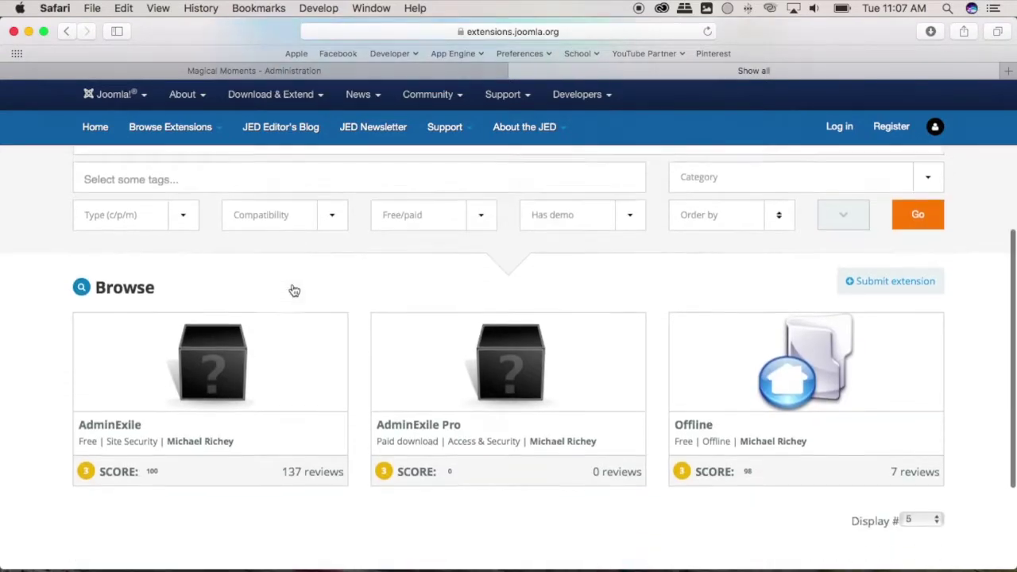
{"action": "scroll", "coordinate": [294, 291], "scroll_direction": "down", "scroll_amount": 1}
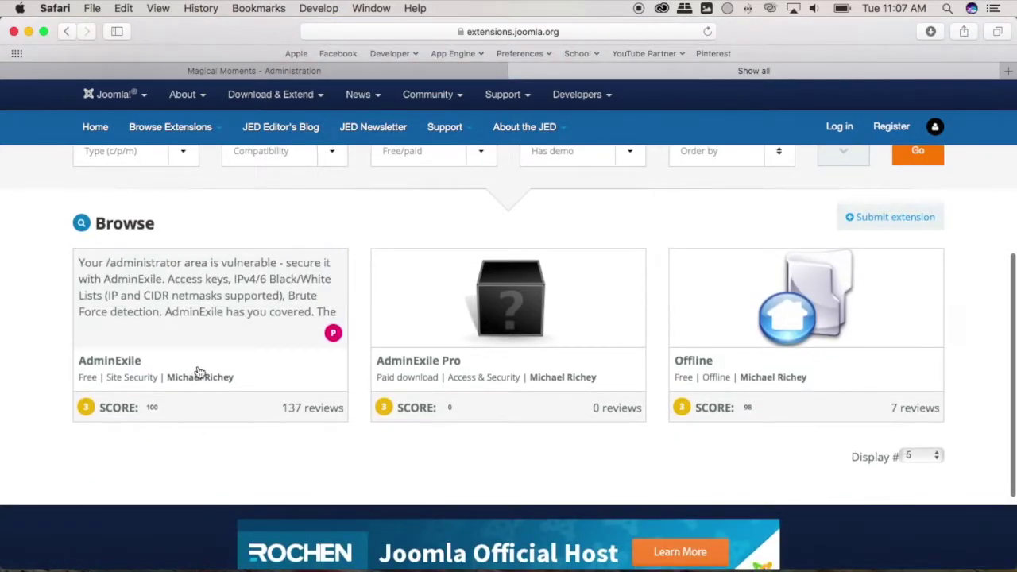
Follow the AdminExile listing to RicheyWeb and download the free Version 3.14.
{"action": "left_click", "coordinate": [195, 370]}
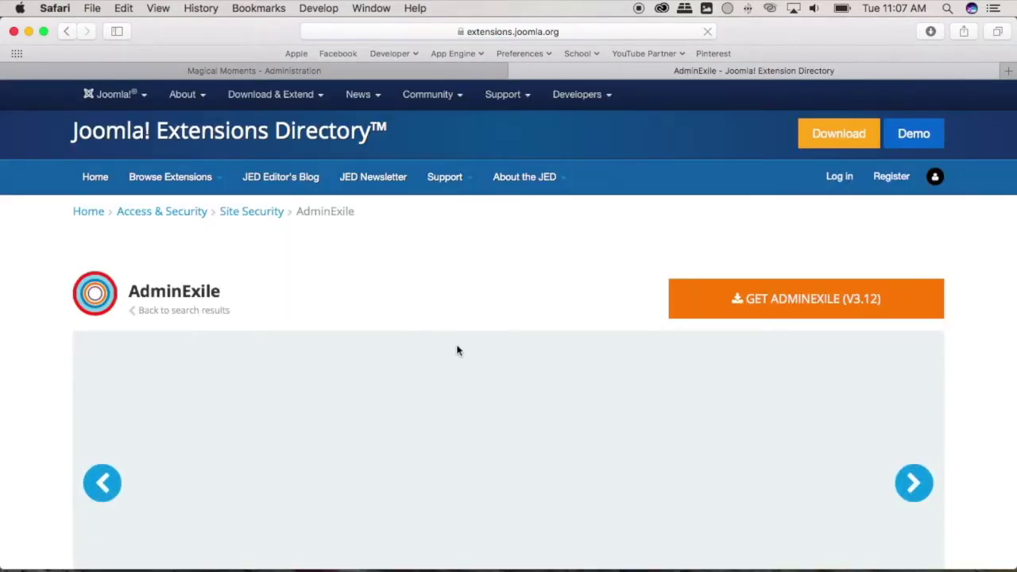
{"action": "left_click", "coordinate": [751, 299]}
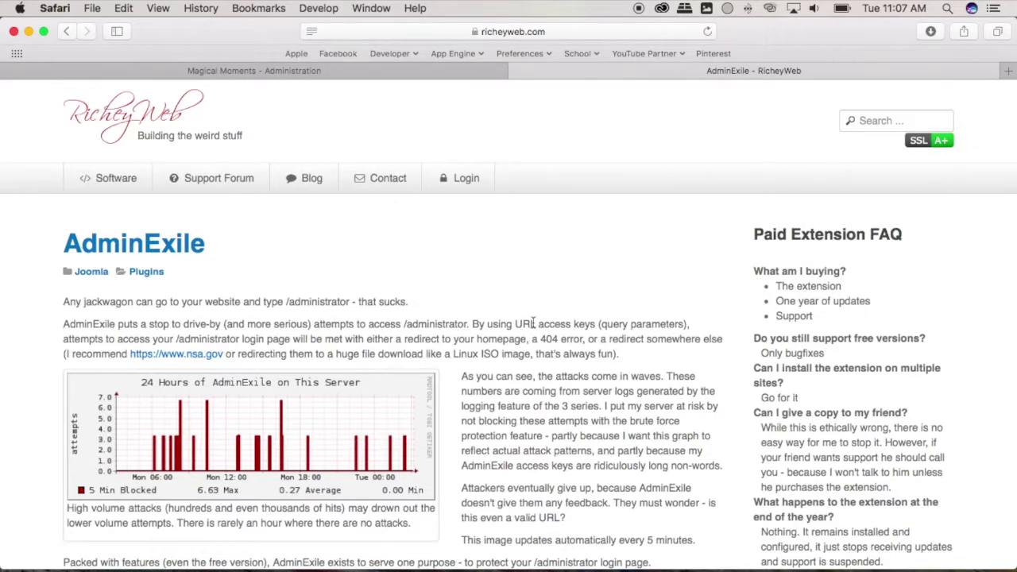
{"action": "scroll", "coordinate": [532, 322], "scroll_direction": "down", "scroll_amount": 10}
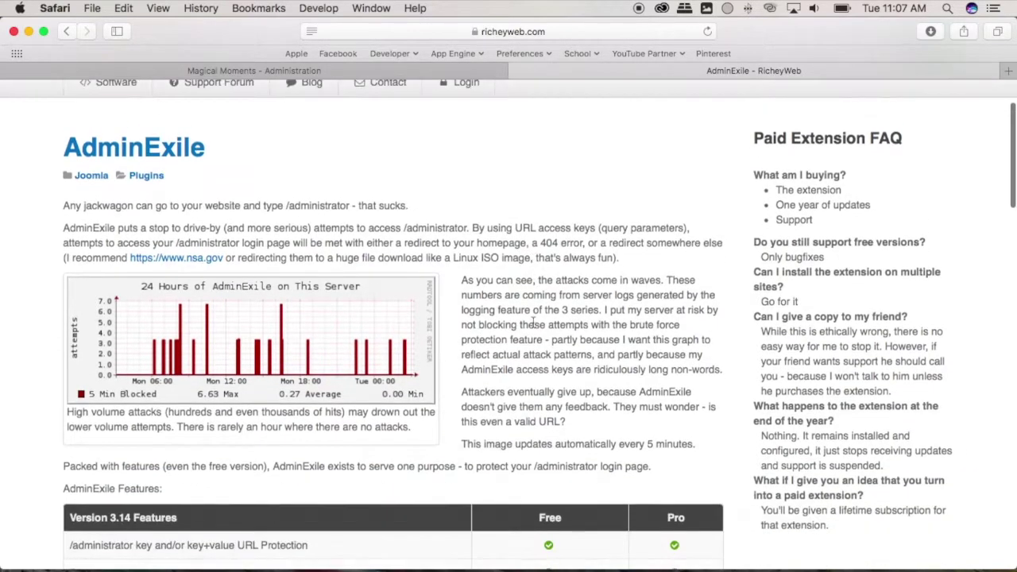
{"action": "scroll", "coordinate": [532, 322], "scroll_direction": "down", "scroll_amount": 3}
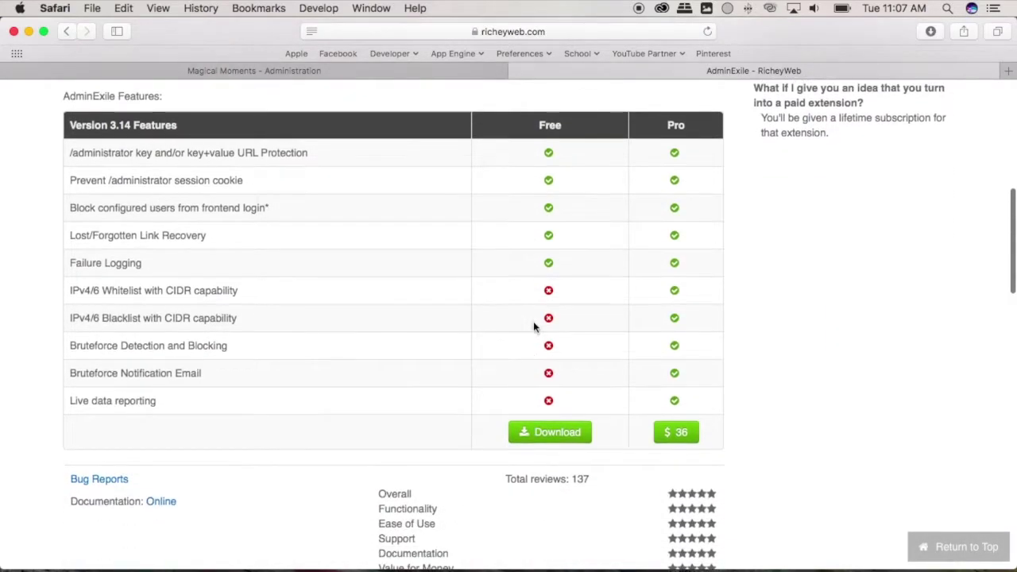
{"action": "left_click", "coordinate": [545, 442]}
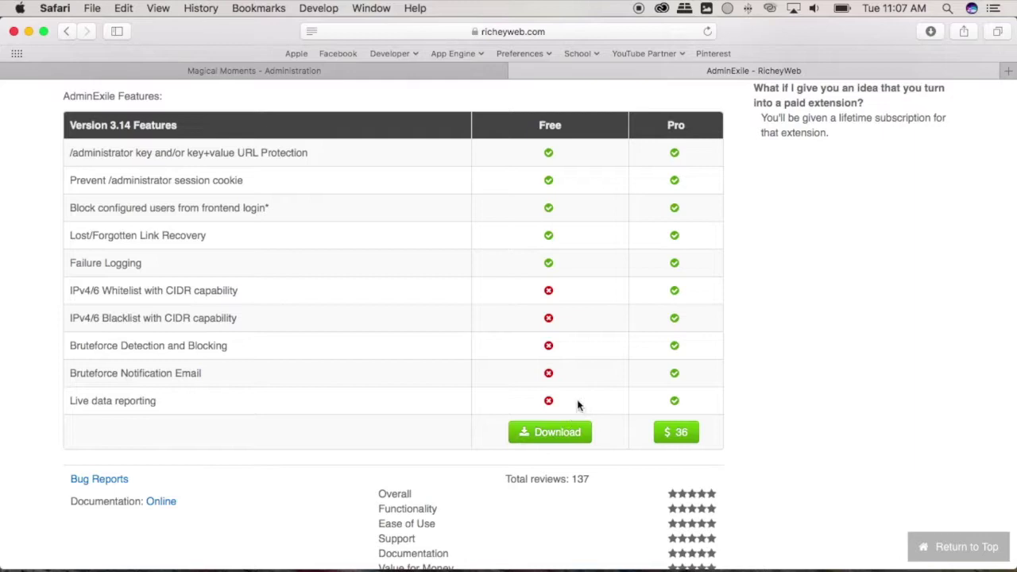
Log in to the Magical Moments administration with the admin username and password.
{"action": "left_click", "coordinate": [405, 75]}
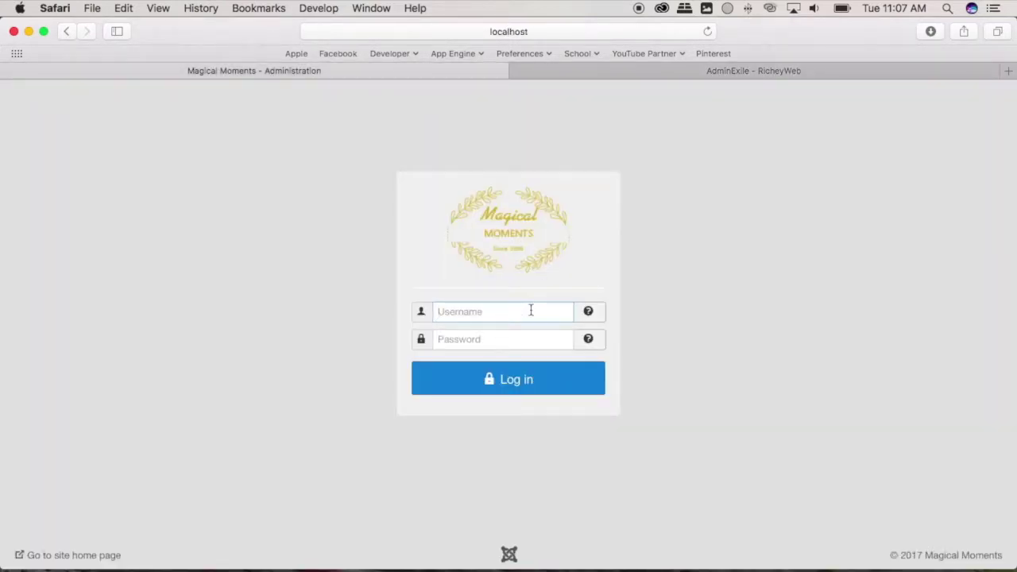
{"action": "key", "text": "Tab"}
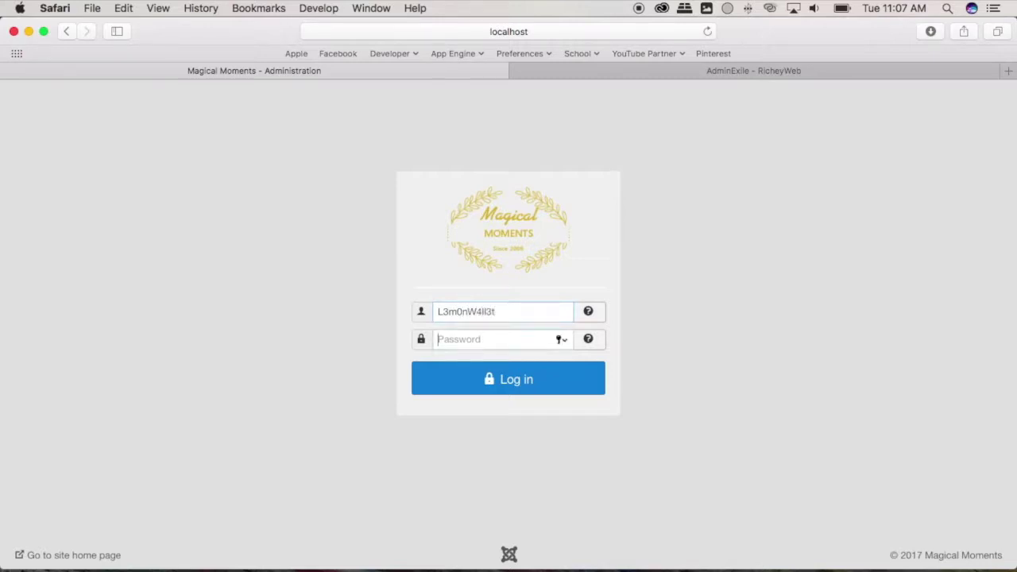
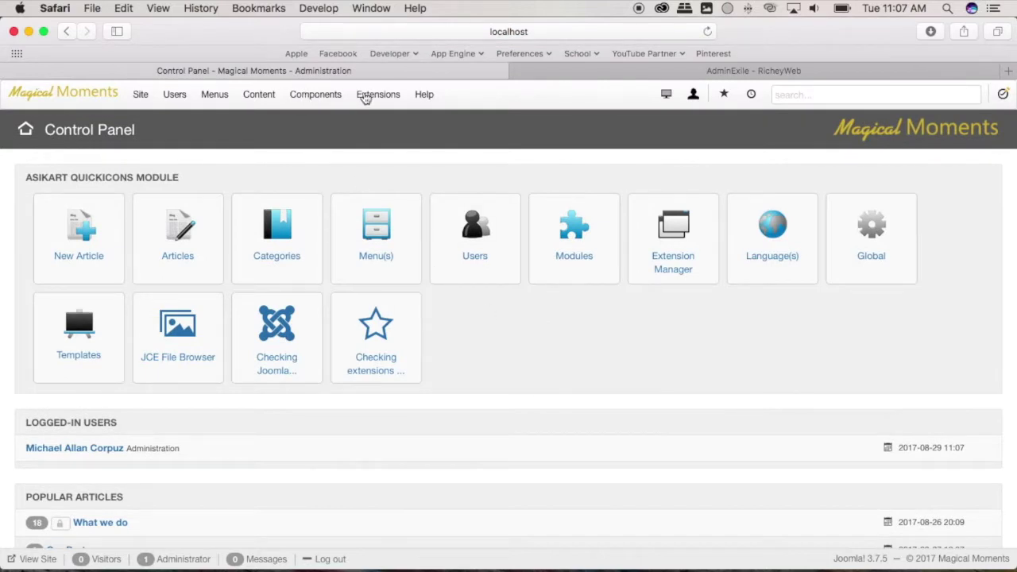
Go to the Extensions: Install page.
{"action": "left_click", "coordinate": [371, 95]}
{"action": "mouse_move", "coordinate": [368, 119]}
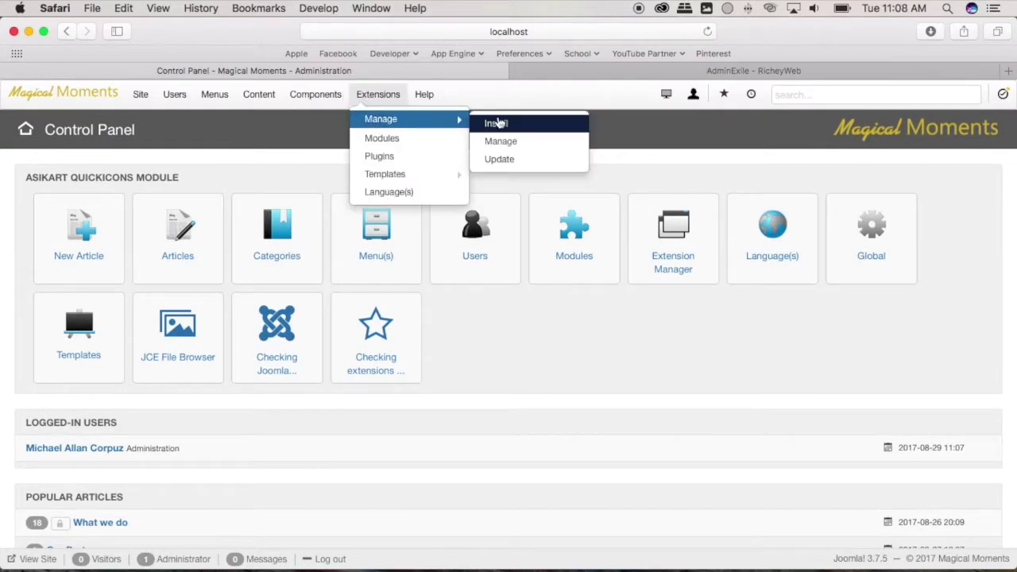
{"action": "left_click", "coordinate": [495, 123]}
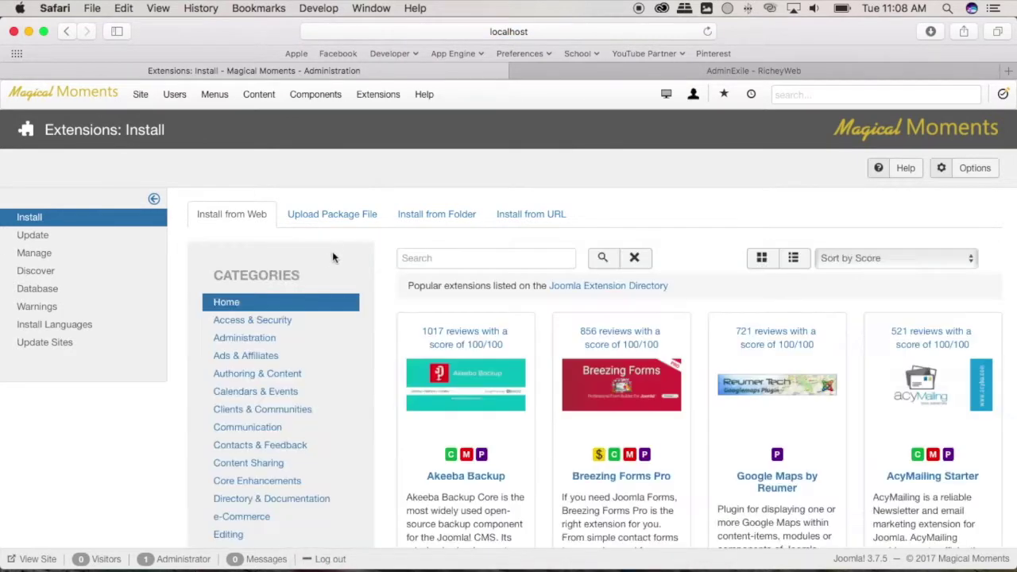
Drag plg_sys_adminexile-3.14.zip from Downloads onto Upload Package File to install it.
{"action": "left_click", "coordinate": [334, 216]}
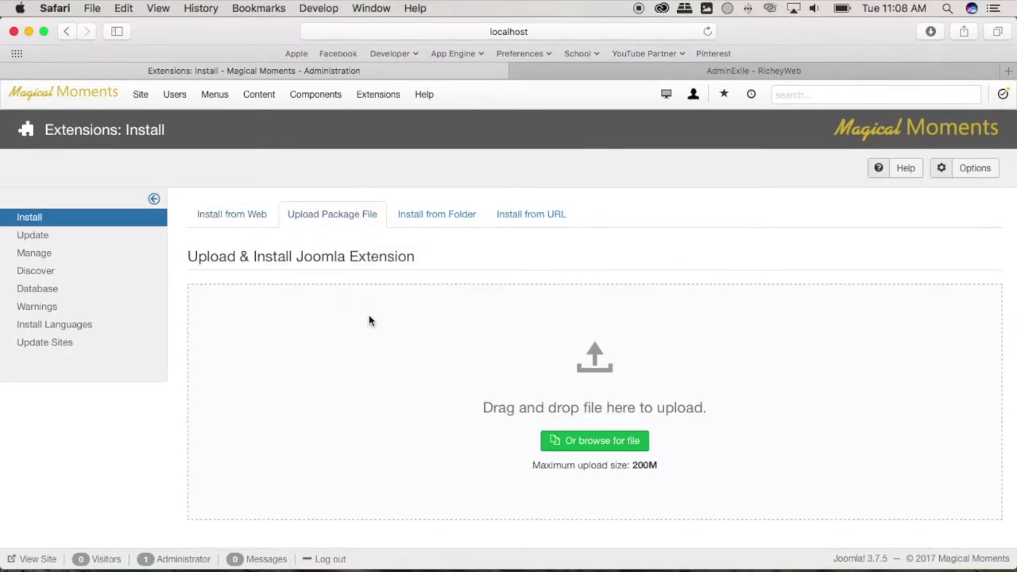
{"action": "left_click", "coordinate": [358, 560]}
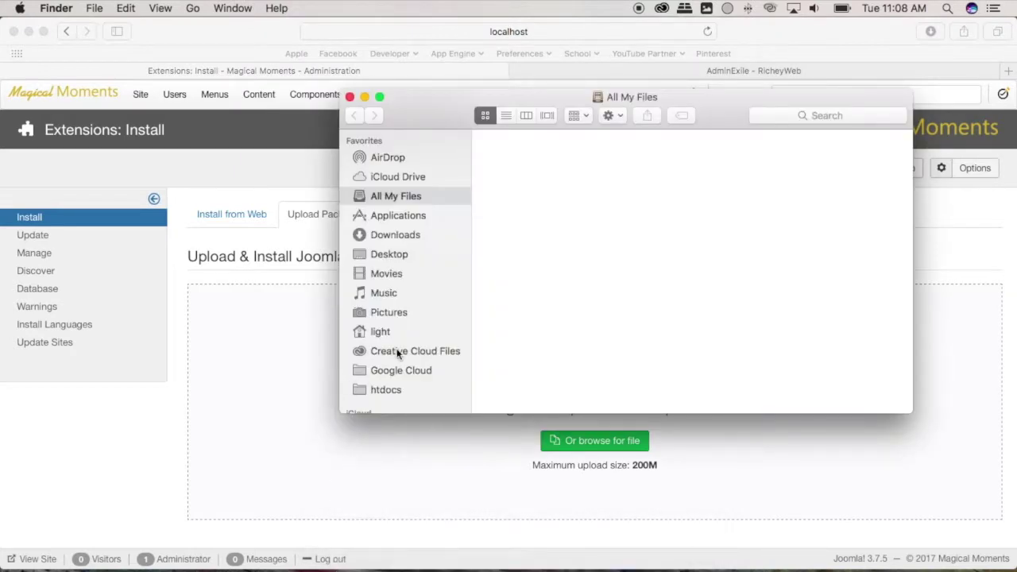
{"action": "left_click", "coordinate": [397, 237]}
{"action": "left_click_drag", "start_coordinate": [711, 96], "coordinate": [431, 50]}
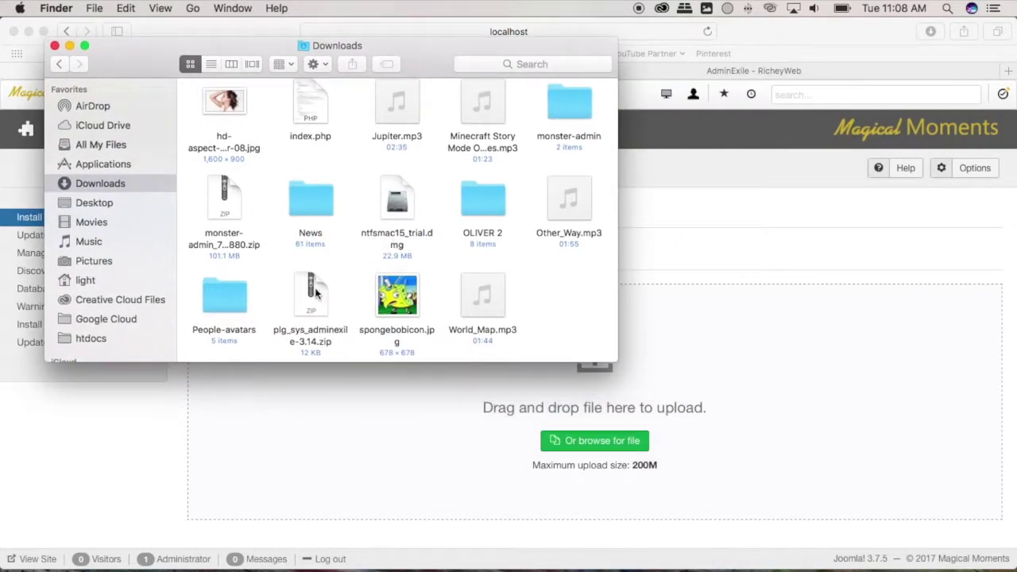
{"action": "left_click_drag", "start_coordinate": [318, 294], "coordinate": [746, 395]}
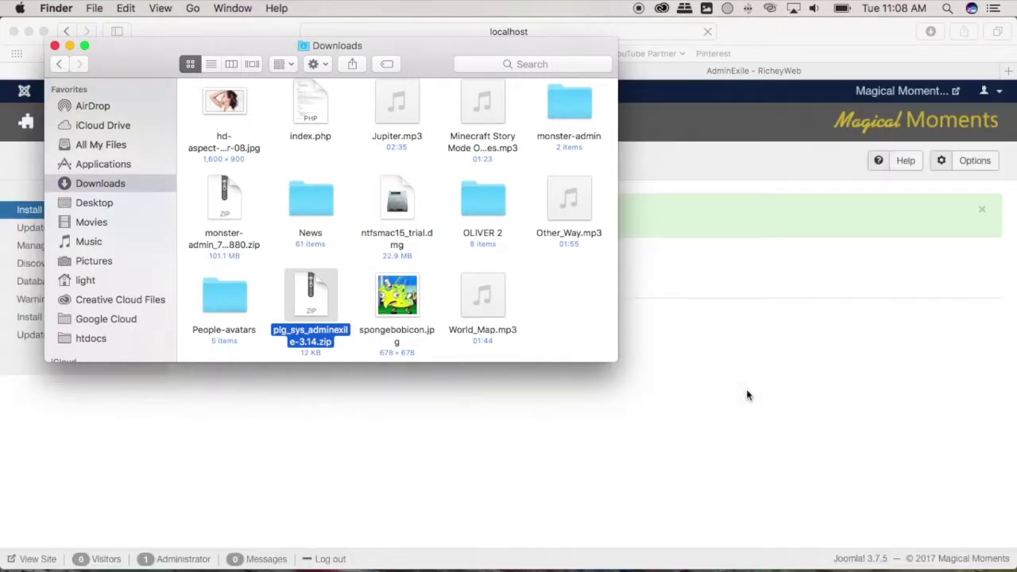
{"action": "left_click", "coordinate": [731, 352]}
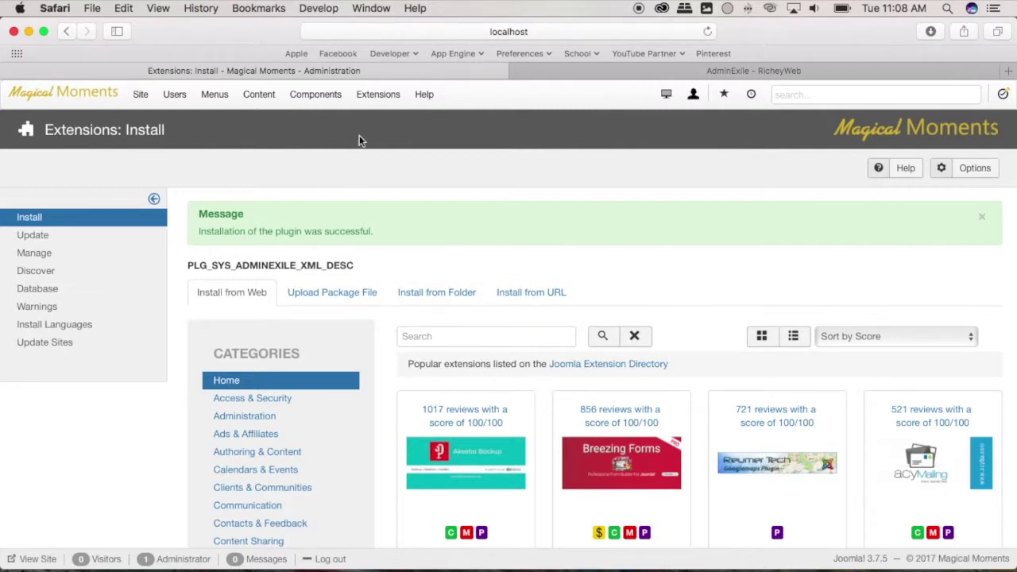
Filter the Plugins list by 'adminexile' and open RicheyWeb - AdminExile.
{"action": "left_click", "coordinate": [378, 96]}
{"action": "mouse_move", "coordinate": [371, 115]}
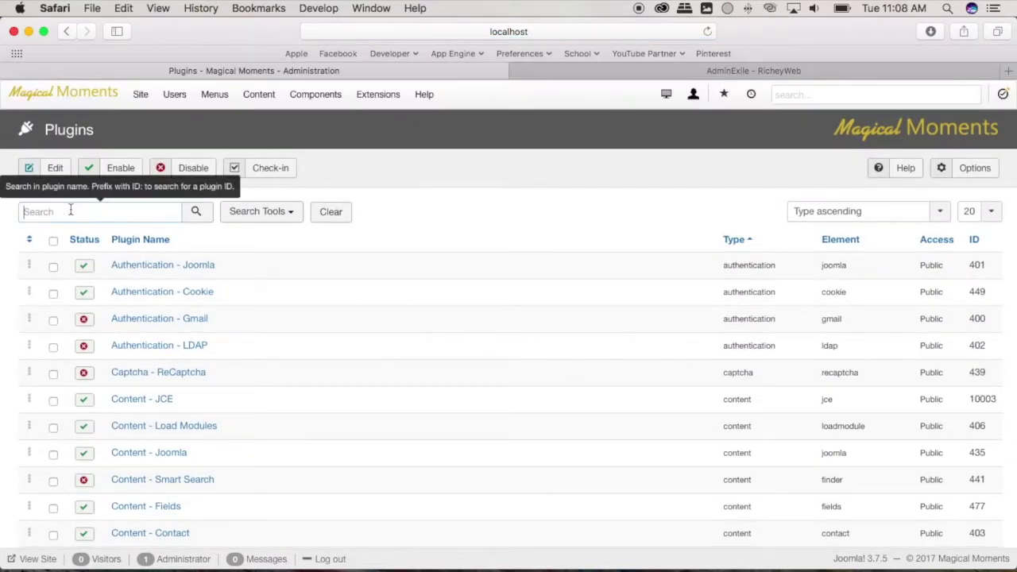
{"action": "type", "text": "adminexile"}
{"action": "key", "text": "Return"}
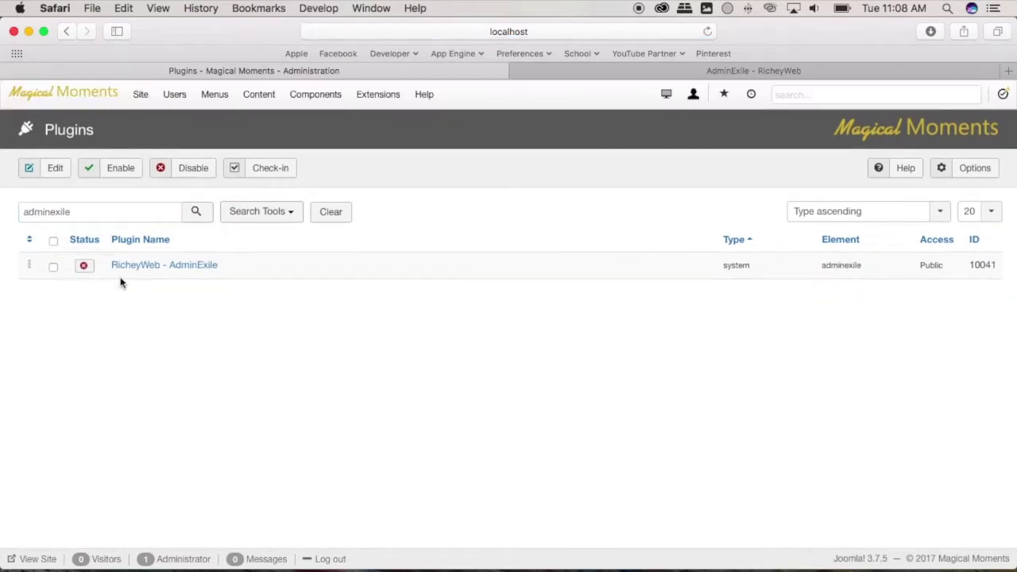
{"action": "left_click", "coordinate": [163, 266]}
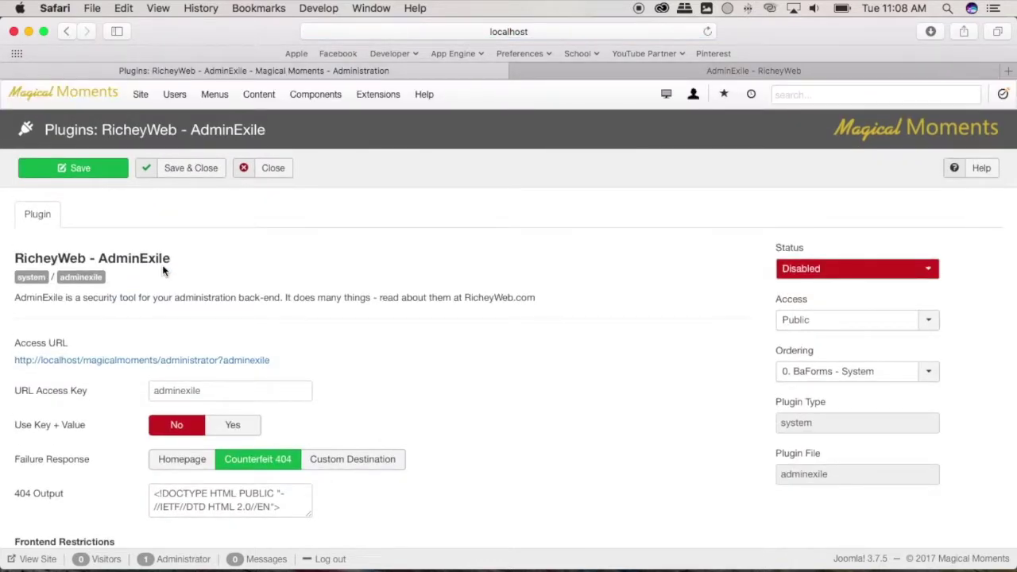
{"action": "scroll", "coordinate": [278, 276], "scroll_direction": "down", "scroll_amount": 3}
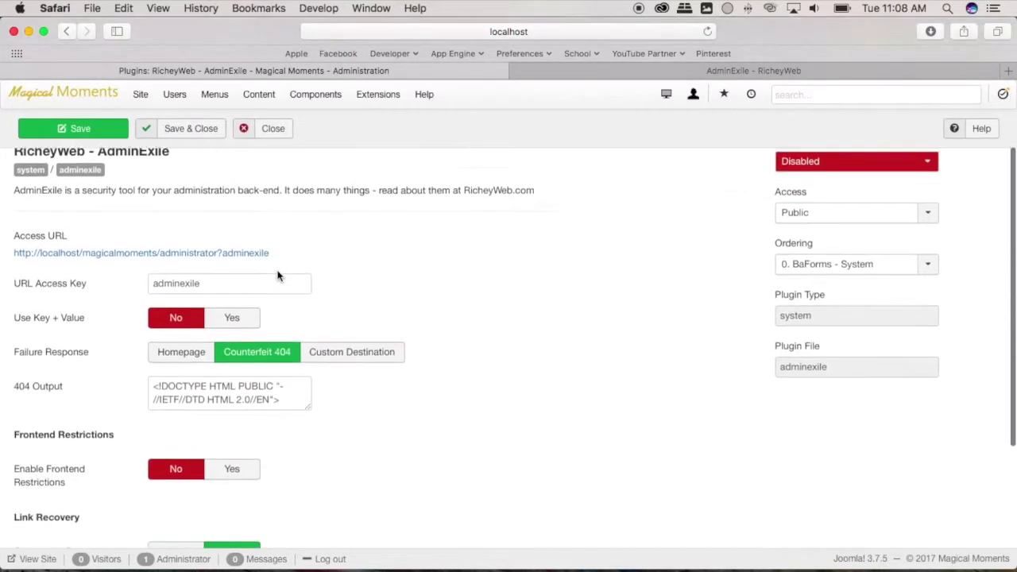
{"action": "double_click", "coordinate": [194, 253]}
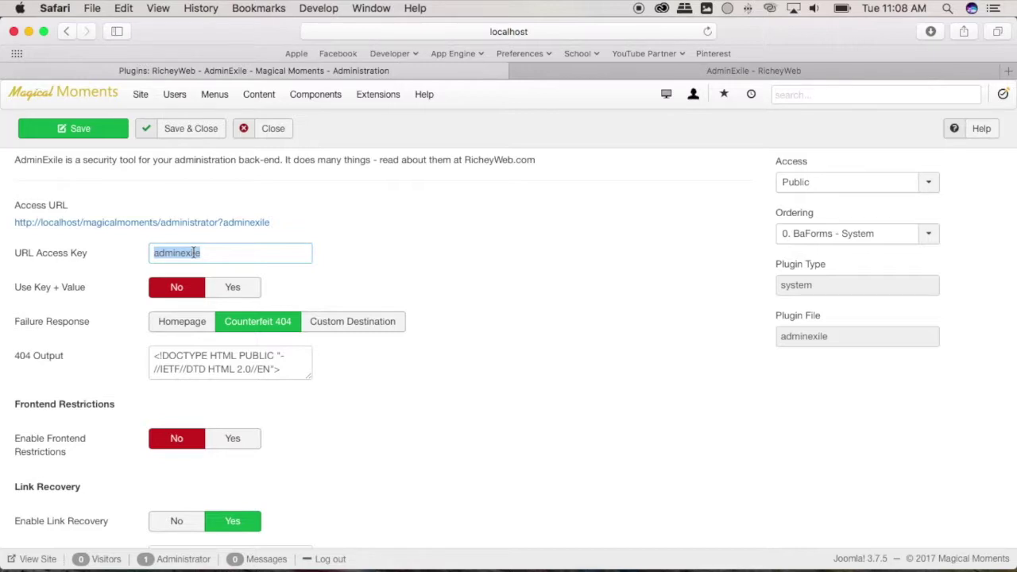
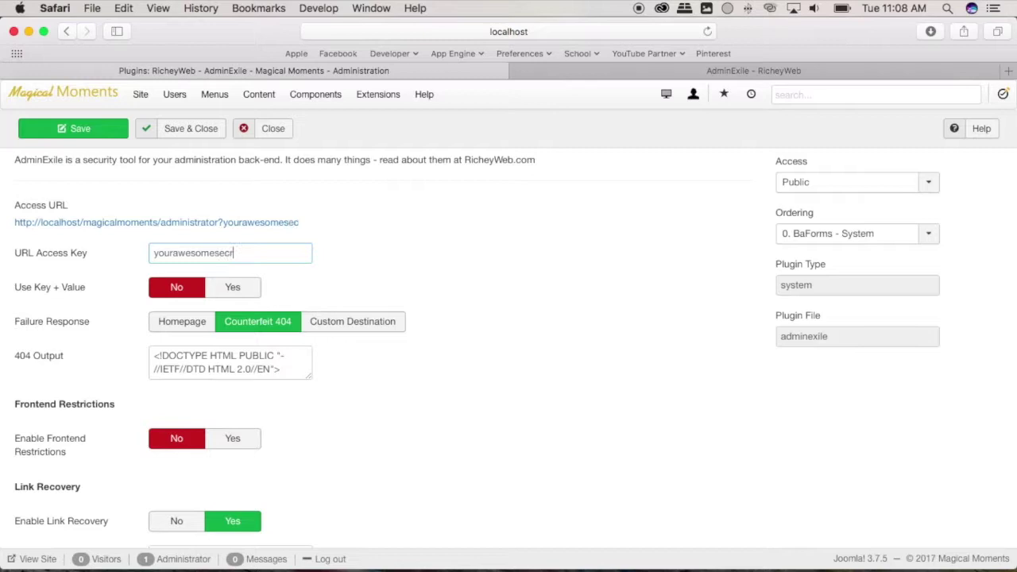
{"action": "scroll", "coordinate": [295, 255], "scroll_direction": "down", "scroll_amount": 1}
{"action": "scroll", "coordinate": [294, 255], "scroll_direction": "up", "scroll_amount": 2}
Set the plugin Status to Enabled, screenshot the access URL settings, and save and close.
{"action": "left_click", "coordinate": [855, 182]}
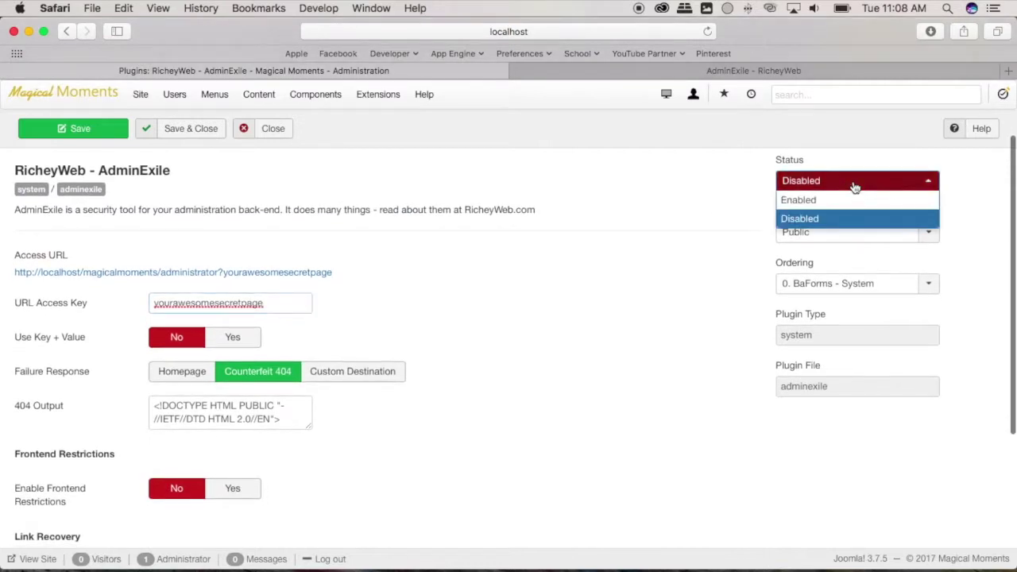
{"action": "left_click", "coordinate": [837, 199]}
{"action": "scroll", "coordinate": [506, 227], "scroll_direction": "up", "scroll_amount": 2}
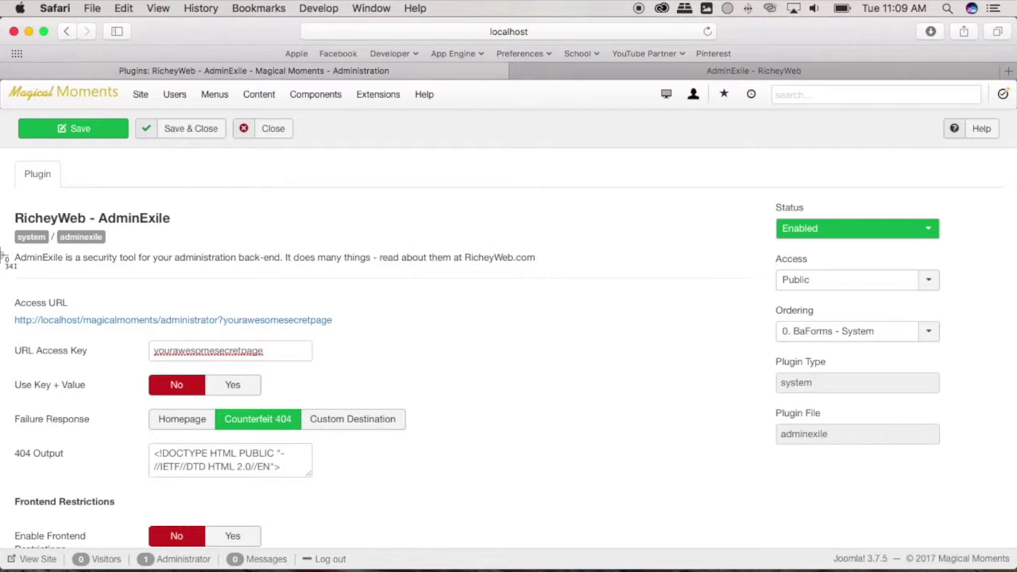
{"action": "left_click_drag", "start_coordinate": [1, 253], "coordinate": [466, 456]}
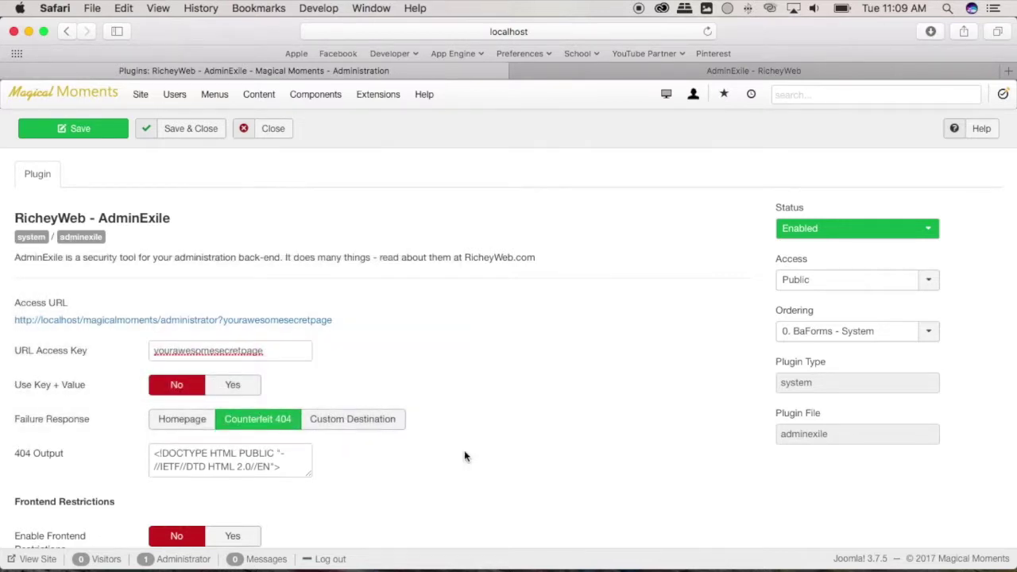
{"action": "left_click", "coordinate": [157, 132]}
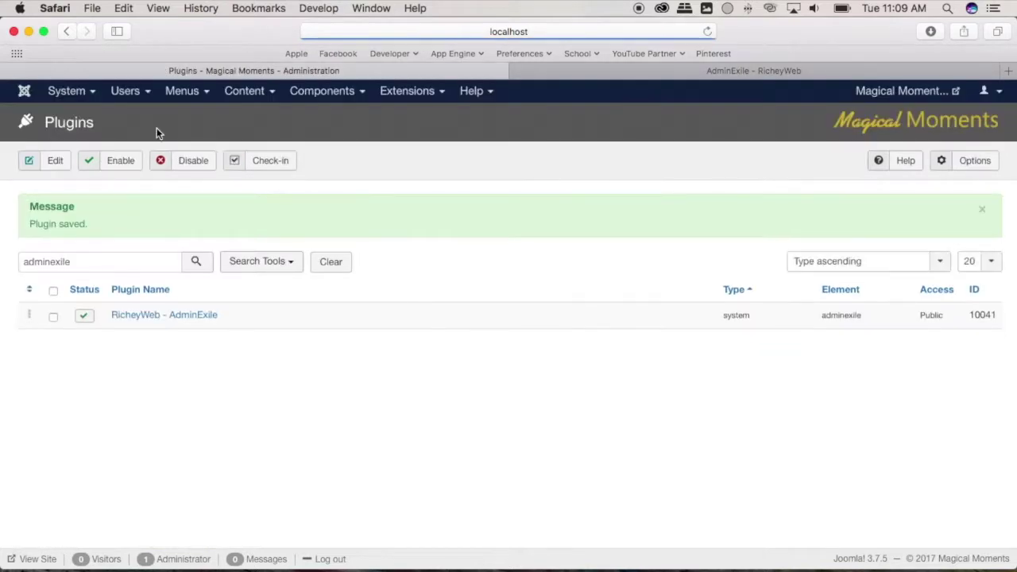
{"action": "left_click", "coordinate": [693, 94]}
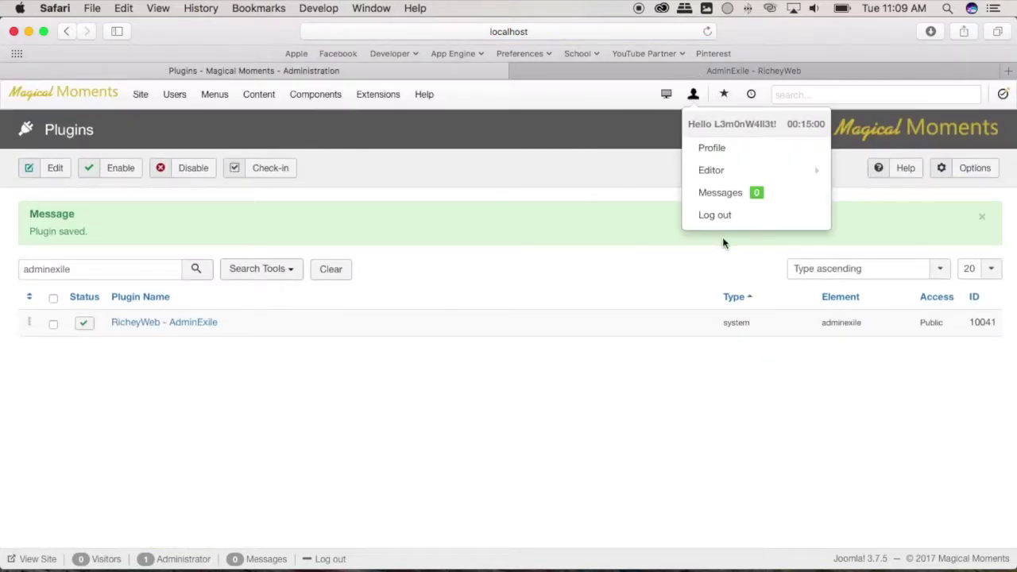
Log out and load the bare /magicalmoments/administrator/ address, which returns 404.
{"action": "left_click", "coordinate": [717, 215]}
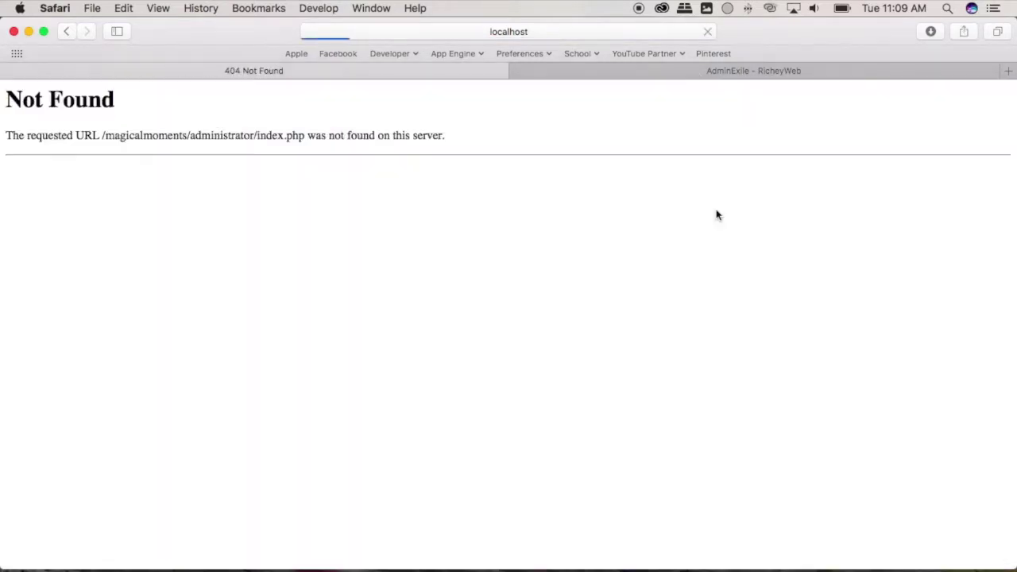
{"action": "left_click", "coordinate": [596, 30]}
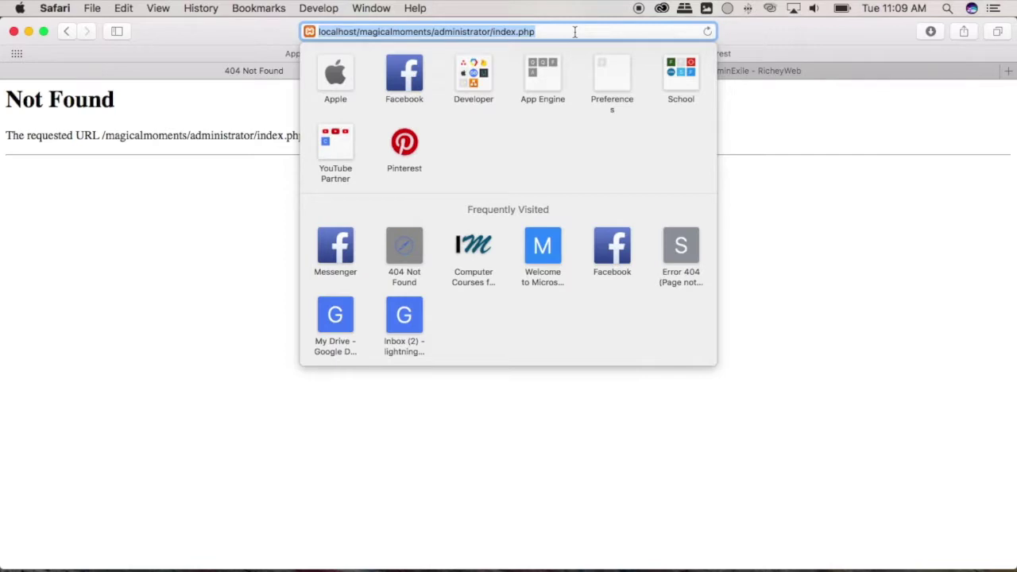
{"action": "left_click", "coordinate": [575, 32]}
{"action": "key", "text": "alt+shift+Left"}
{"action": "key", "text": "alt+shift+Left"}
{"action": "key", "text": "BackSpace"}
{"action": "key", "text": "Return"}
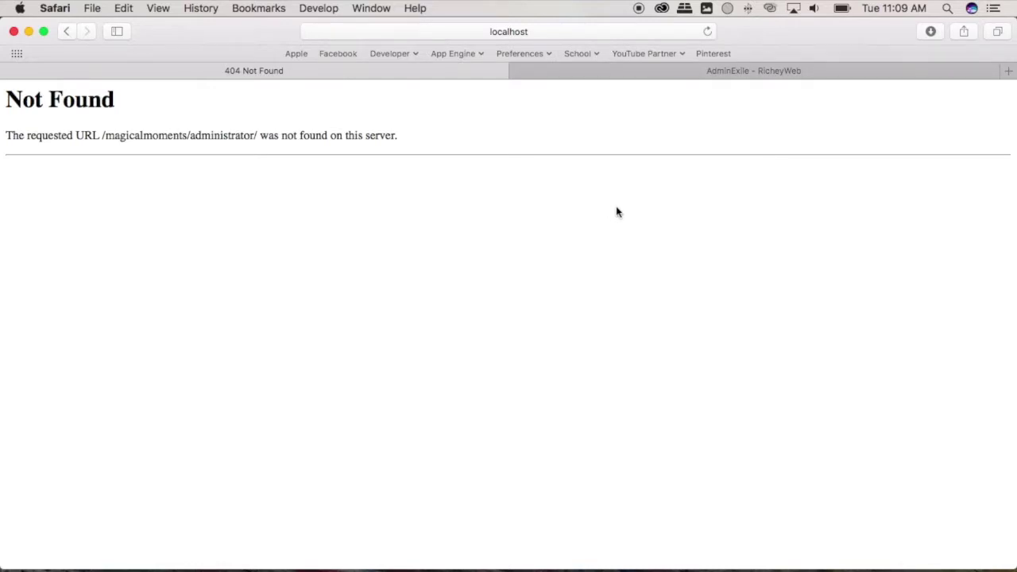
Preview the saved screenshot of the access key settings in Quick Look.
{"action": "key", "text": "super+m"}
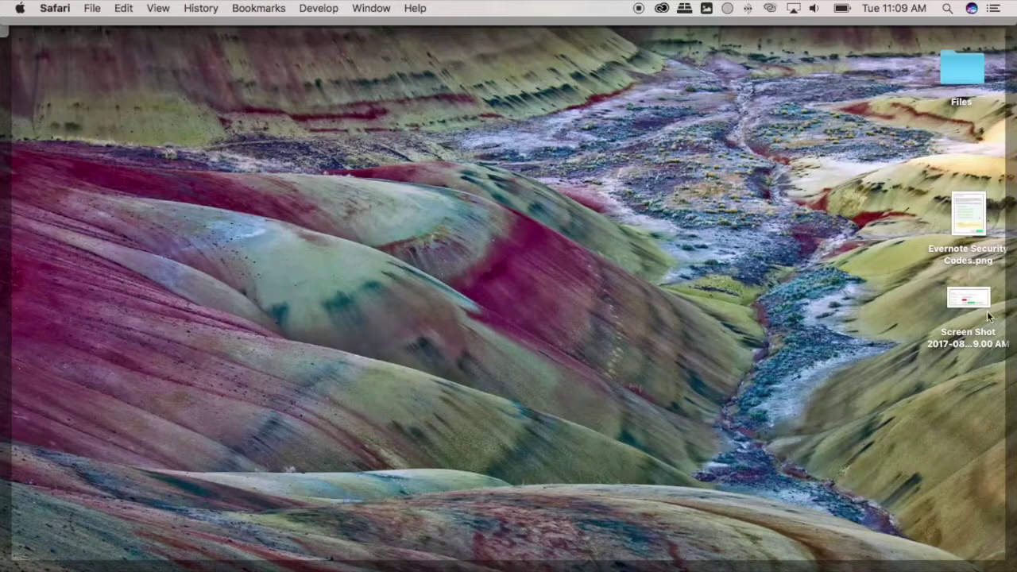
{"action": "left_click", "coordinate": [968, 298]}
{"action": "key", "text": "space"}
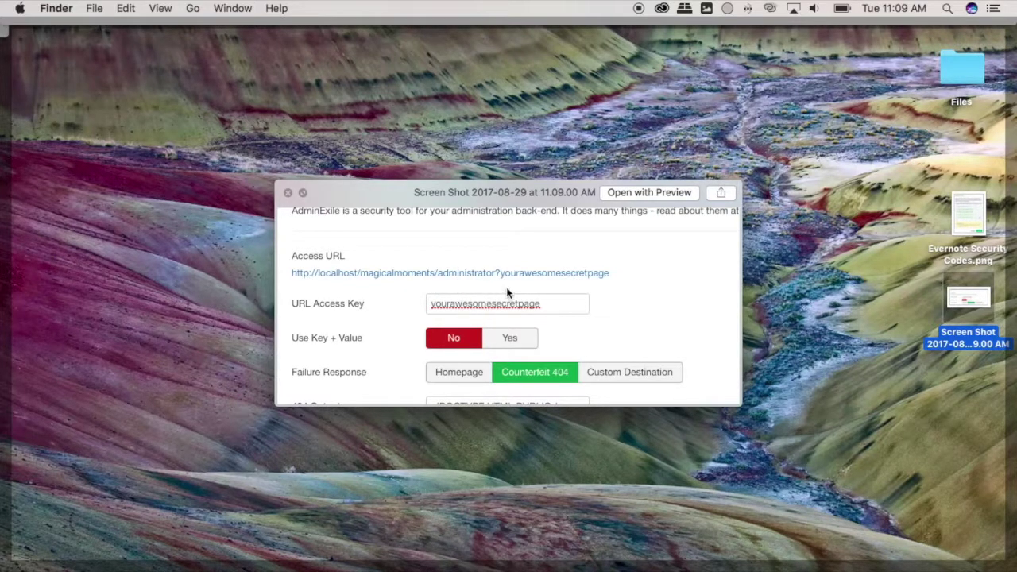
{"action": "key", "text": "F11"}
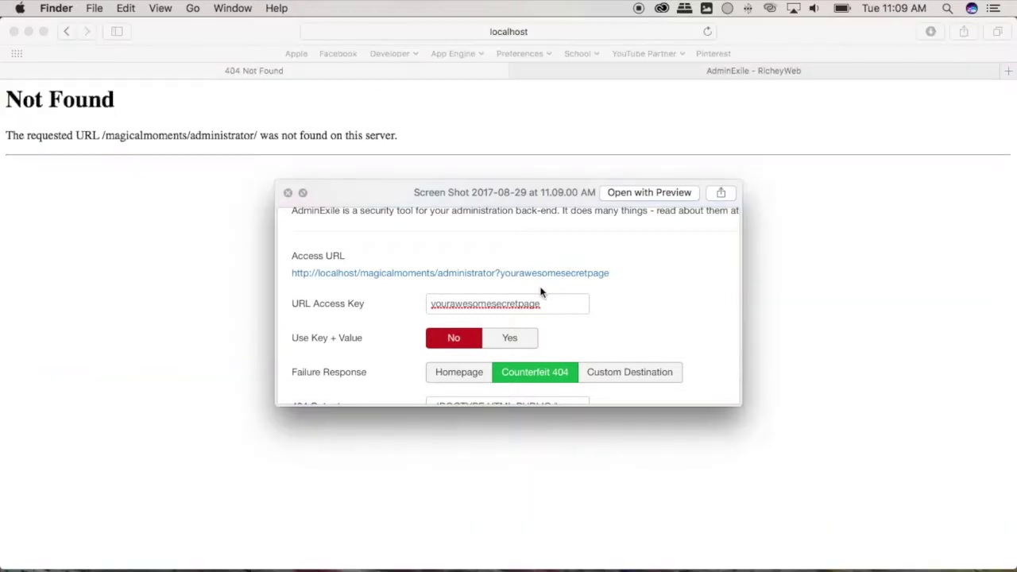
{"action": "left_click", "coordinate": [577, 39]}
{"action": "left_click", "coordinate": [501, 32]}
{"action": "left_click", "coordinate": [515, 33]}
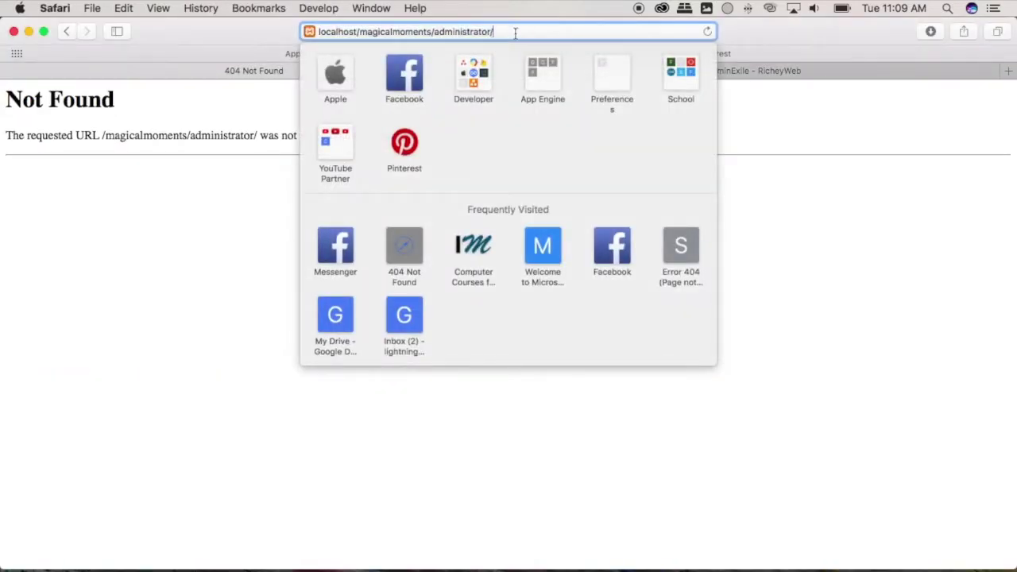
{"action": "key", "text": "BackSpace"}
{"action": "type", "text": "?"}
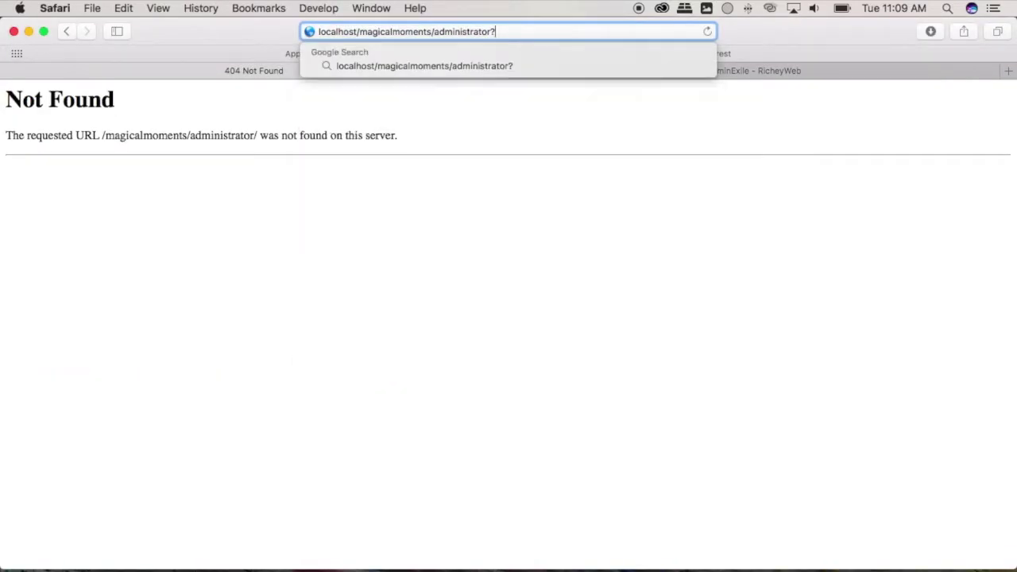
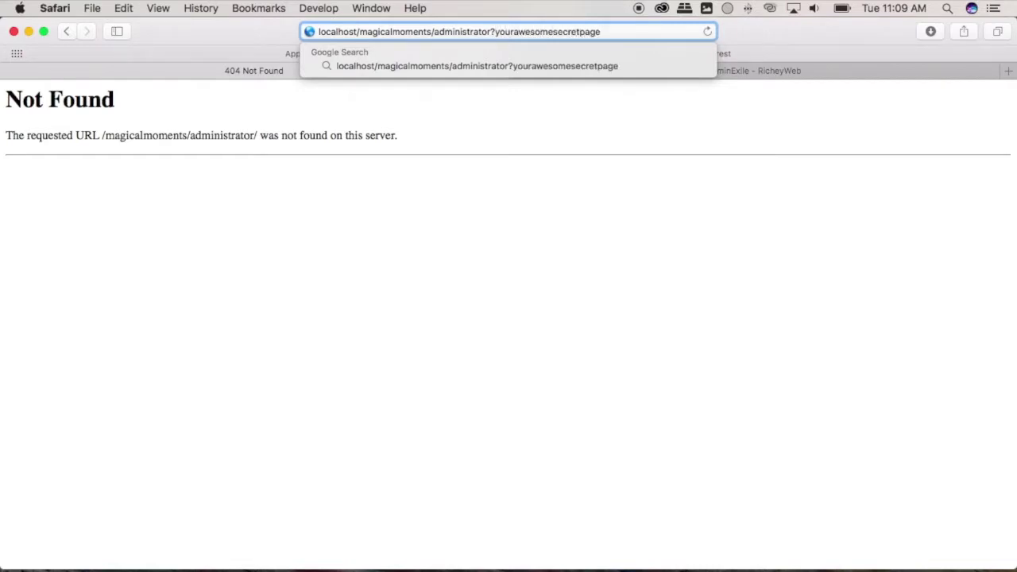
{"action": "key", "text": "F11"}
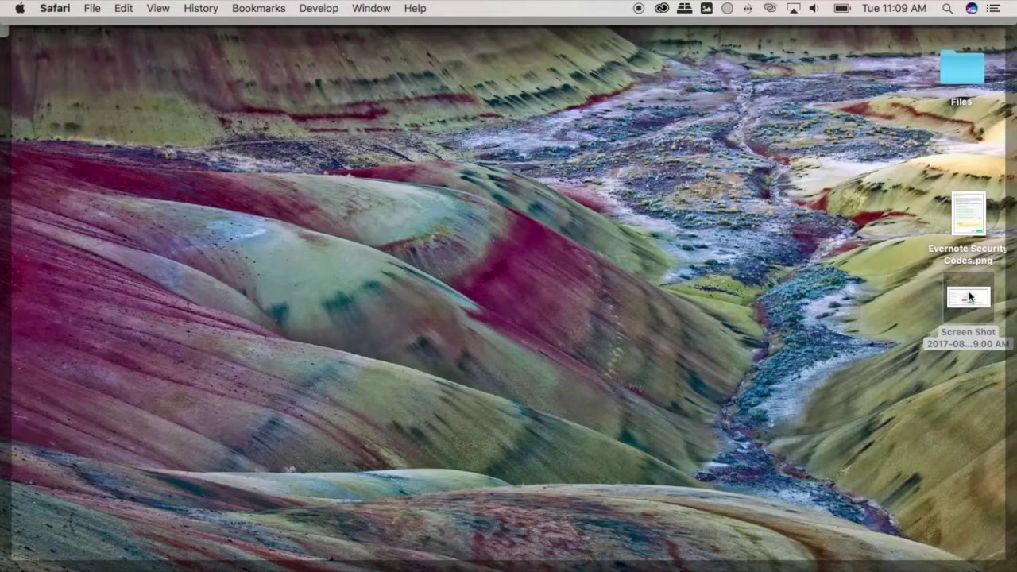
{"action": "left_click", "coordinate": [967, 297]}
{"action": "key", "text": "space"}
{"action": "key", "text": "space"}
{"action": "key", "text": "F11"}
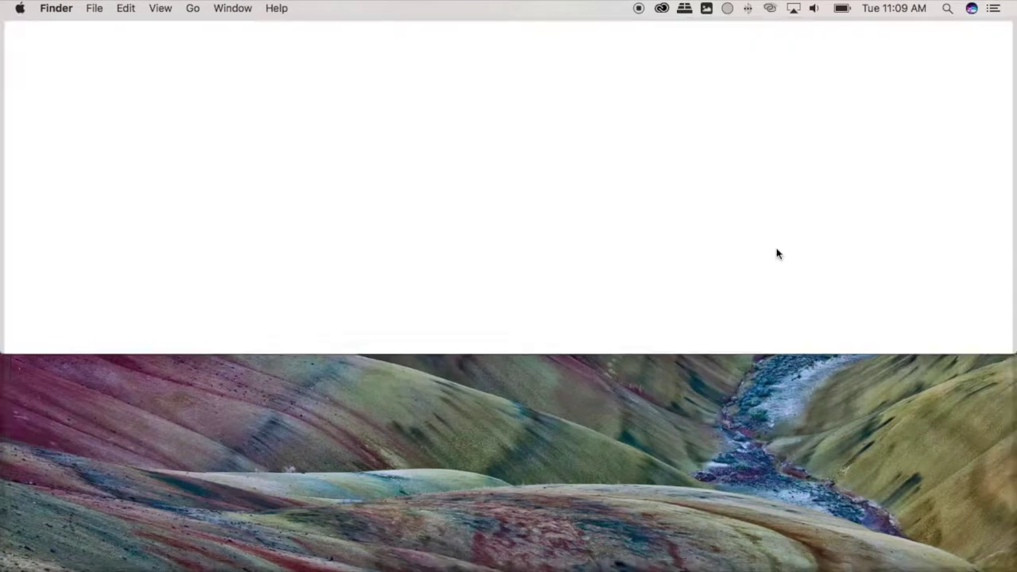
{"action": "left_click", "coordinate": [628, 33]}
{"action": "key", "text": "Return"}
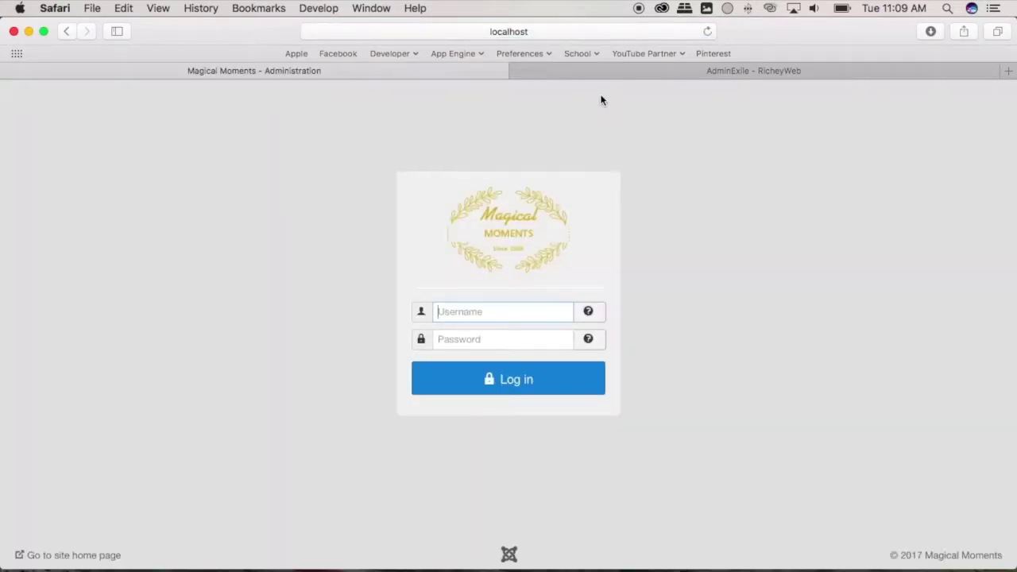
Sign in on the secret-key login page with the admin username and password.
{"action": "left_click", "coordinate": [602, 32]}
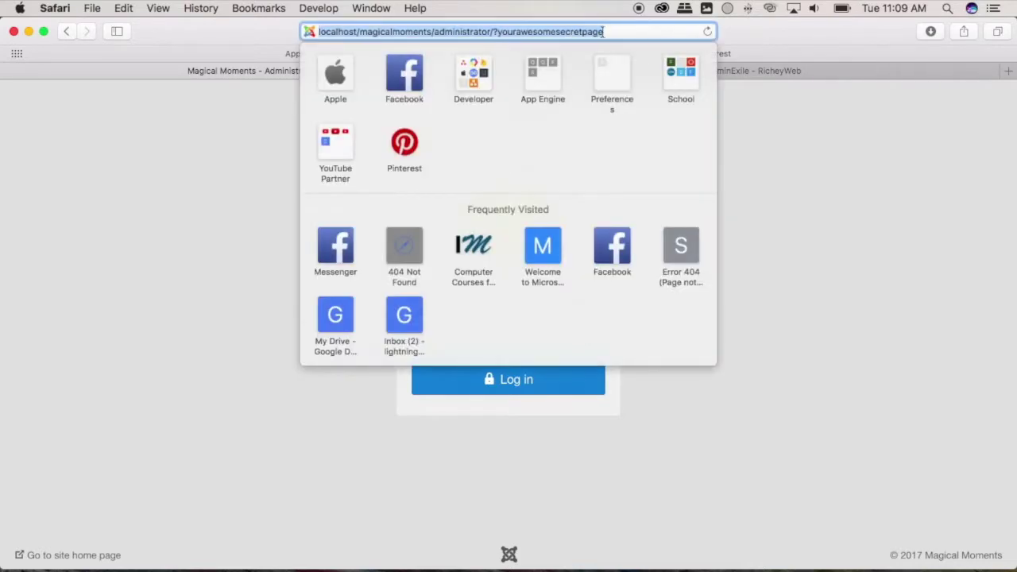
{"action": "left_click", "coordinate": [541, 317]}
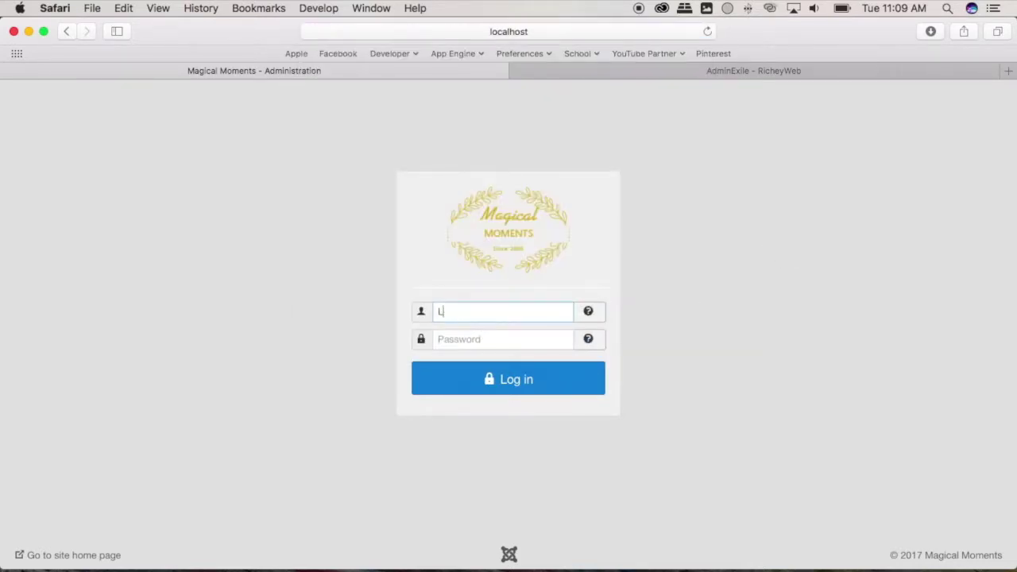
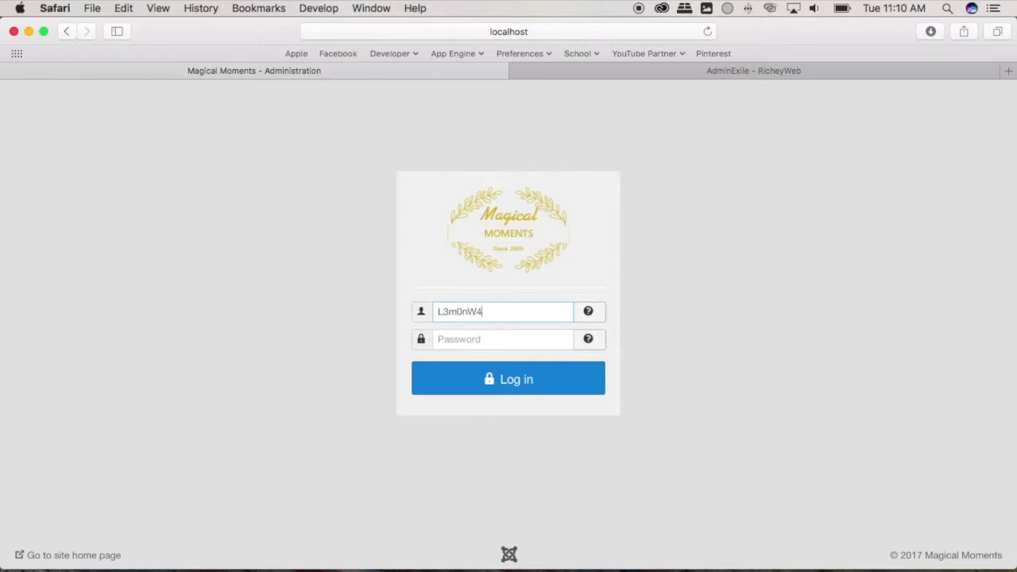
{"action": "type", "text": "****"}
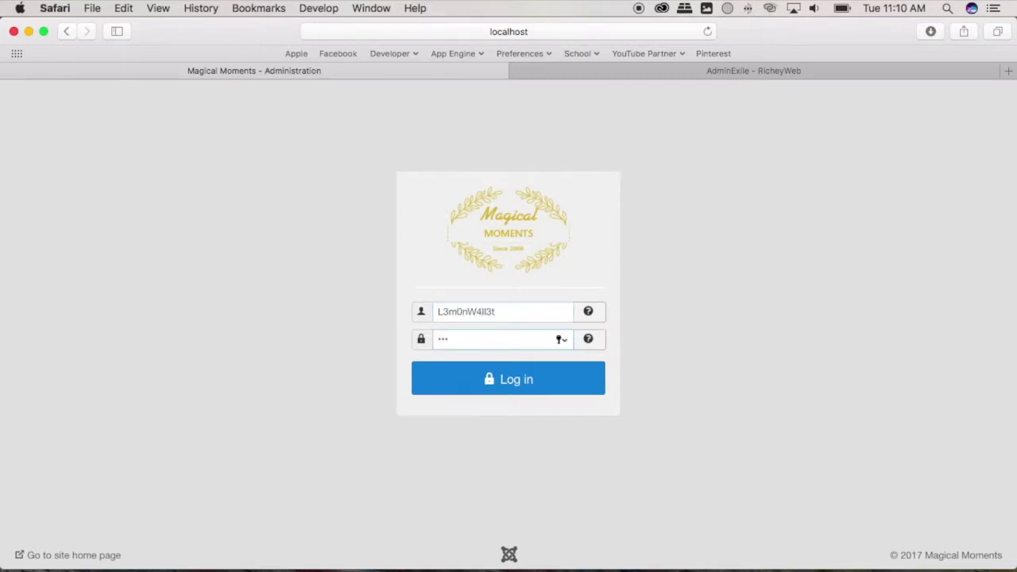
{"action": "key", "text": "Return"}
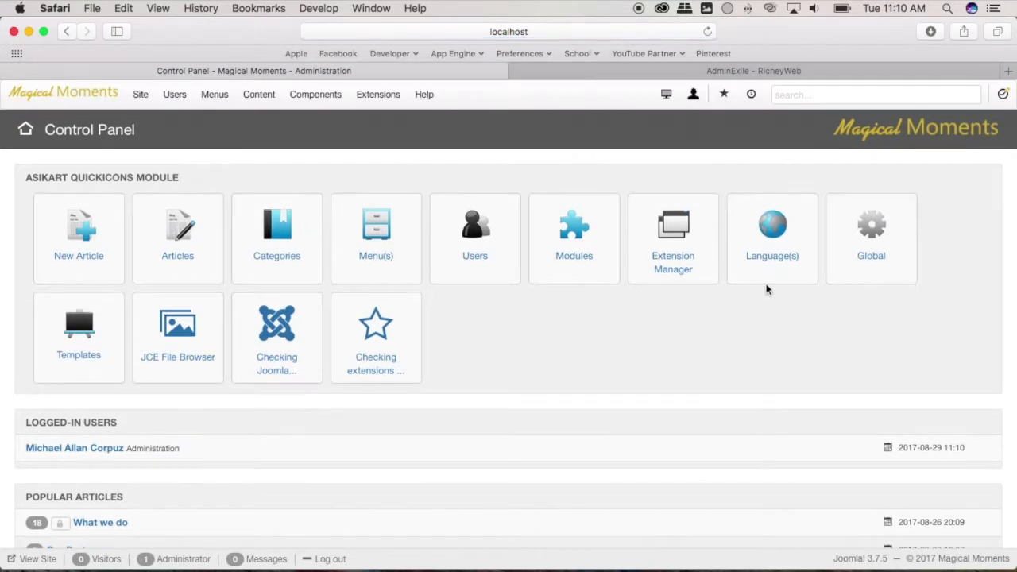
Open the Plugins manager and filter the list for the AdminExile plugin.
{"action": "left_click", "coordinate": [318, 96]}
{"action": "left_click", "coordinate": [366, 96]}
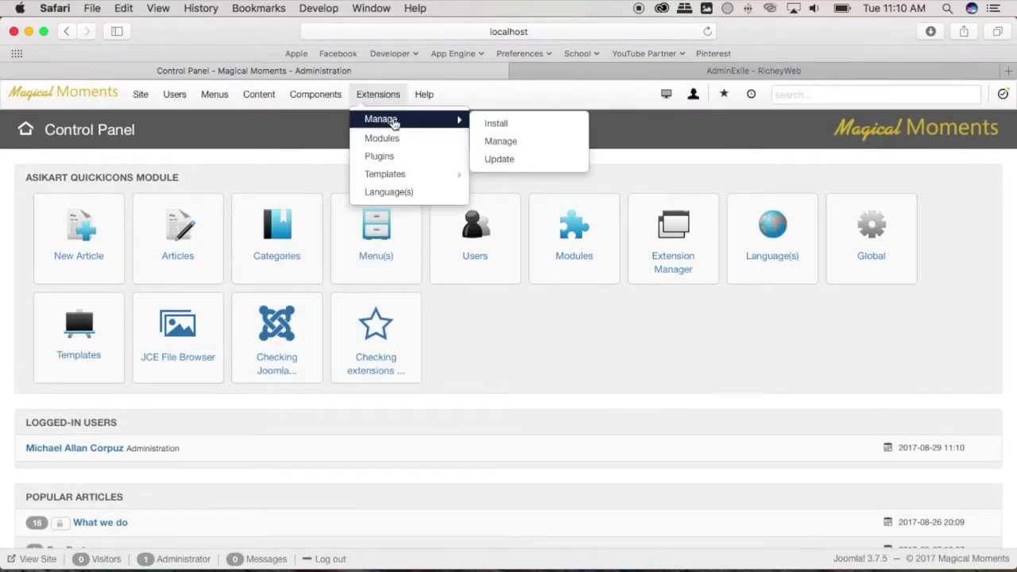
{"action": "left_click", "coordinate": [399, 163]}
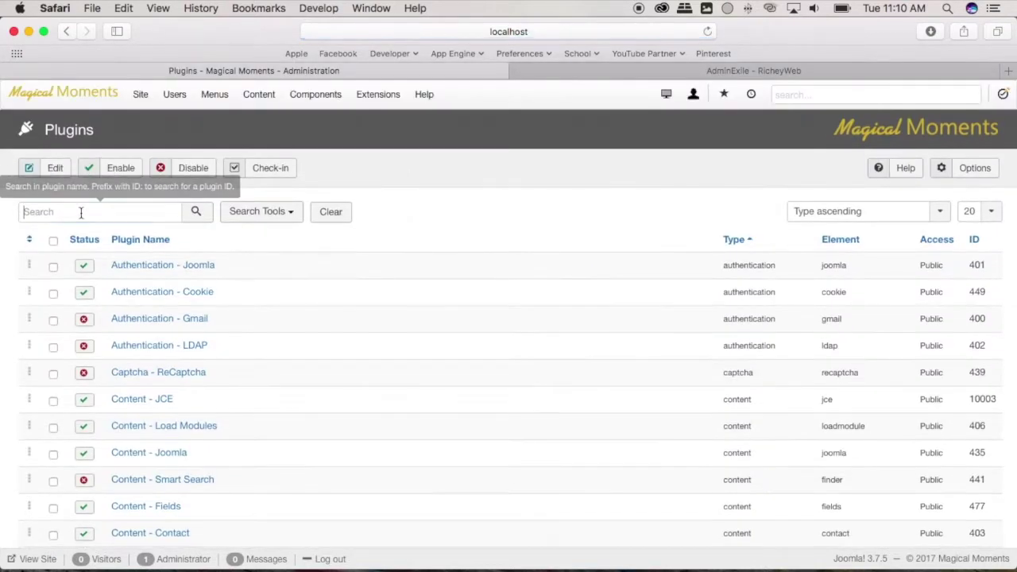
{"action": "left_click", "coordinate": [81, 213]}
{"action": "type", "text": "adminexile"}
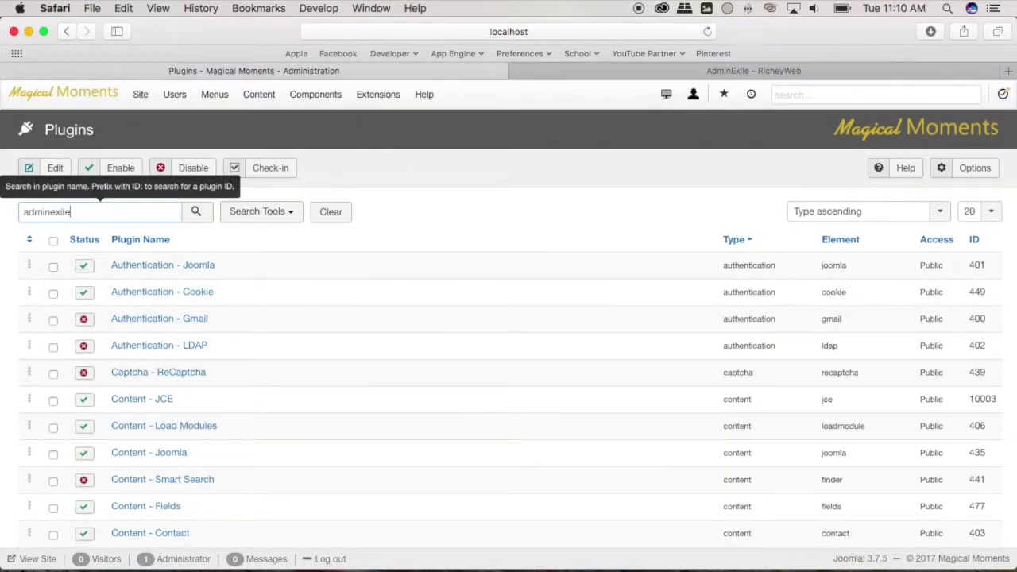
{"action": "key", "text": "Return"}
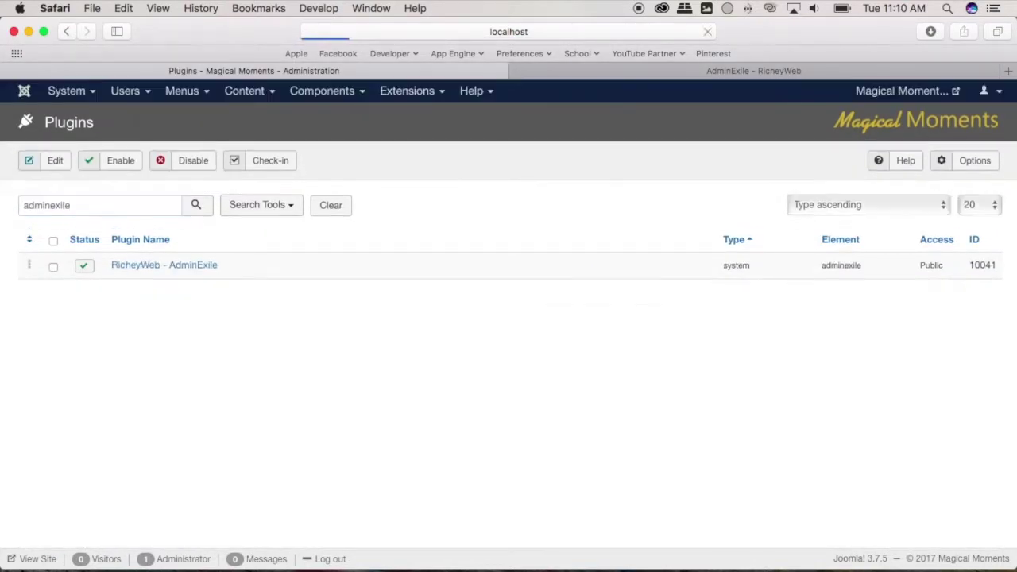
{"action": "left_click", "coordinate": [182, 264]}
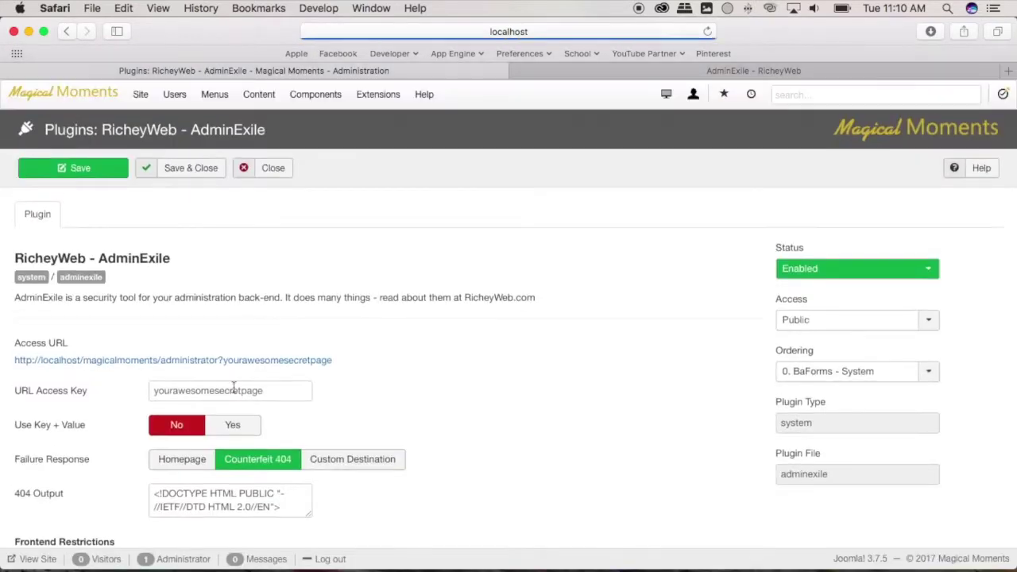
{"action": "double_click", "coordinate": [230, 390]}
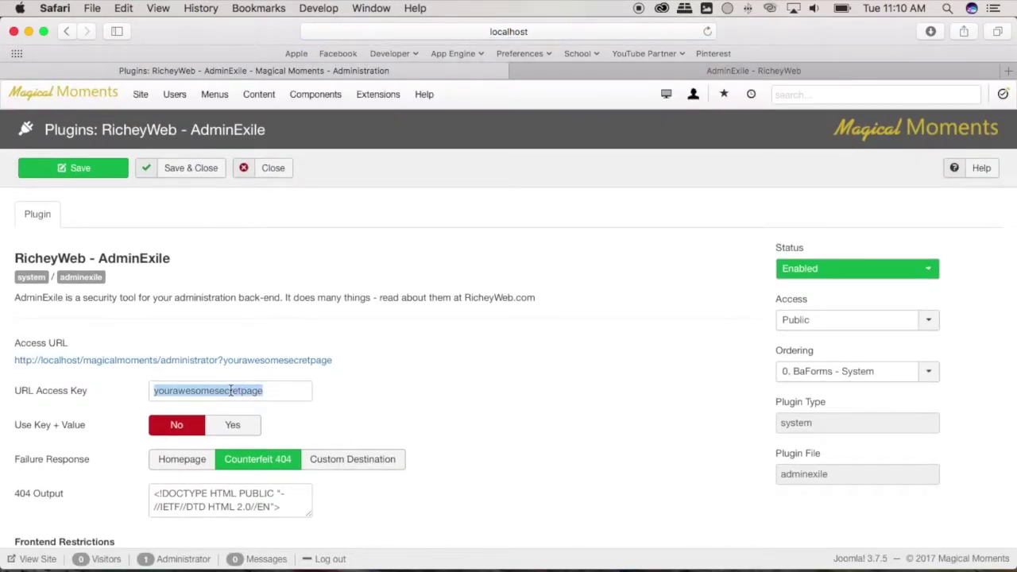
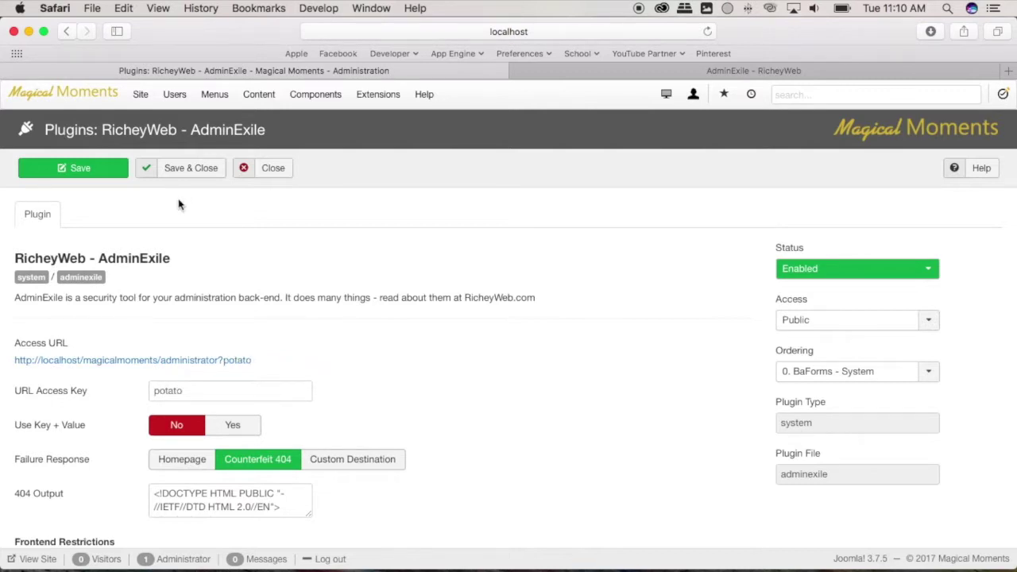
{"action": "left_click", "coordinate": [188, 170]}
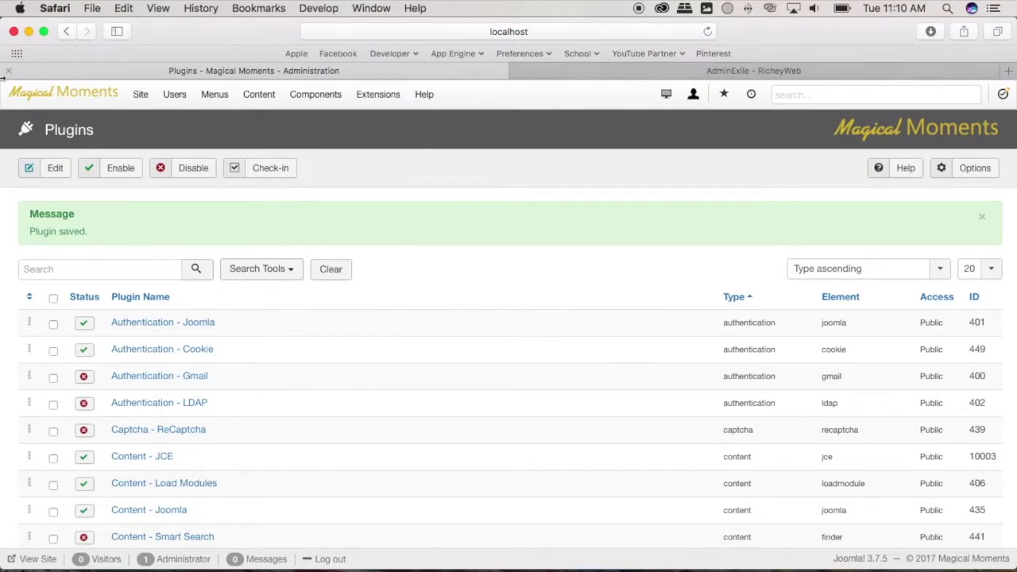
Launch Firefox from the app launcher.
{"action": "key", "text": "F4"}
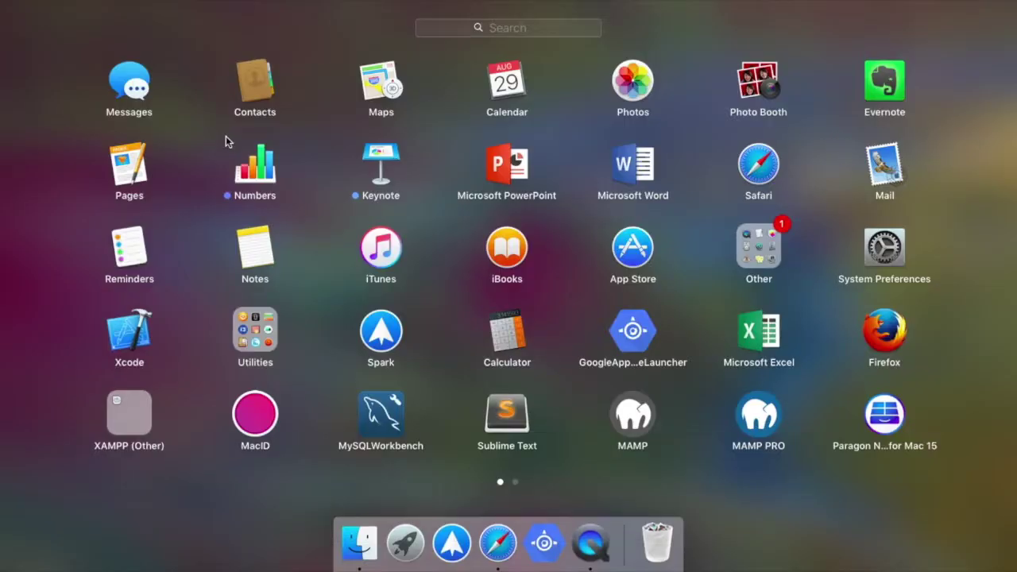
{"action": "type", "text": "fi"}
{"action": "key", "text": "Escape"}
{"action": "key", "text": "Escape"}
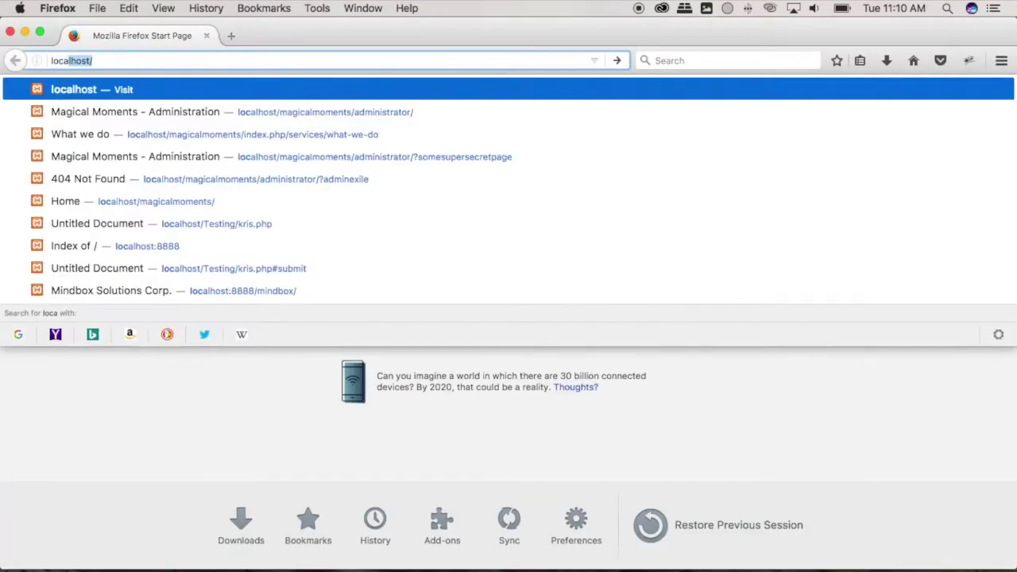
Load localhost/magicalmoments/administrator/ without any key, which returns 404 Not Found.
{"action": "type", "text": "mag"}
{"action": "key", "text": "BackSpace"}
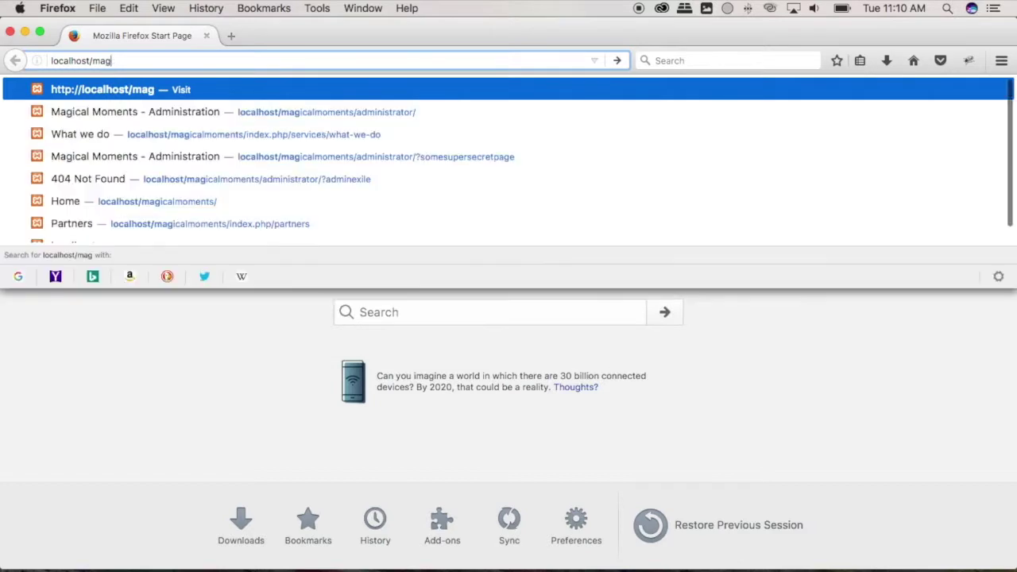
{"action": "type", "text": "i"}
{"action": "key", "text": "Right"}
{"action": "type", "text": "adm"}
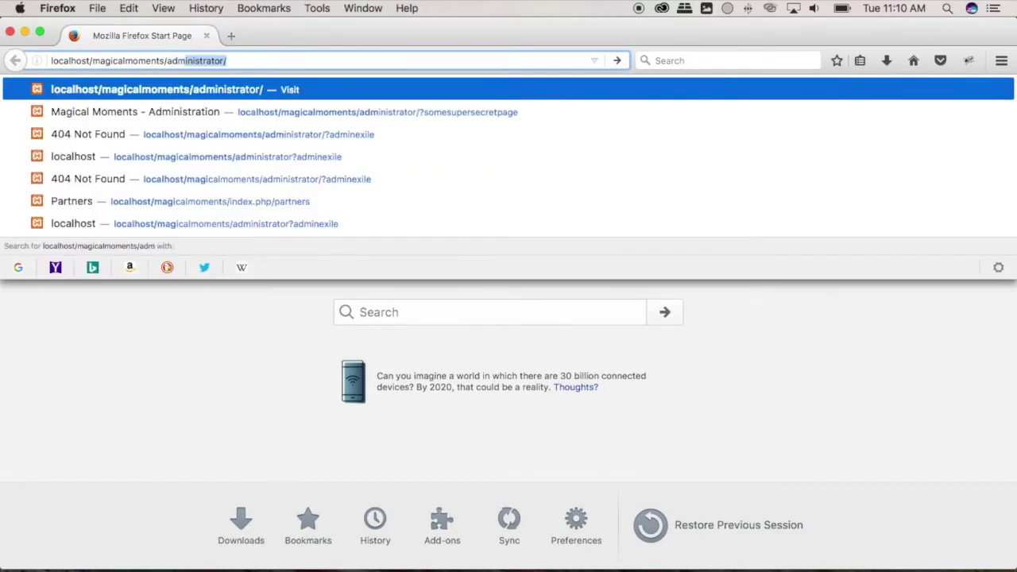
{"action": "key", "text": "Return"}
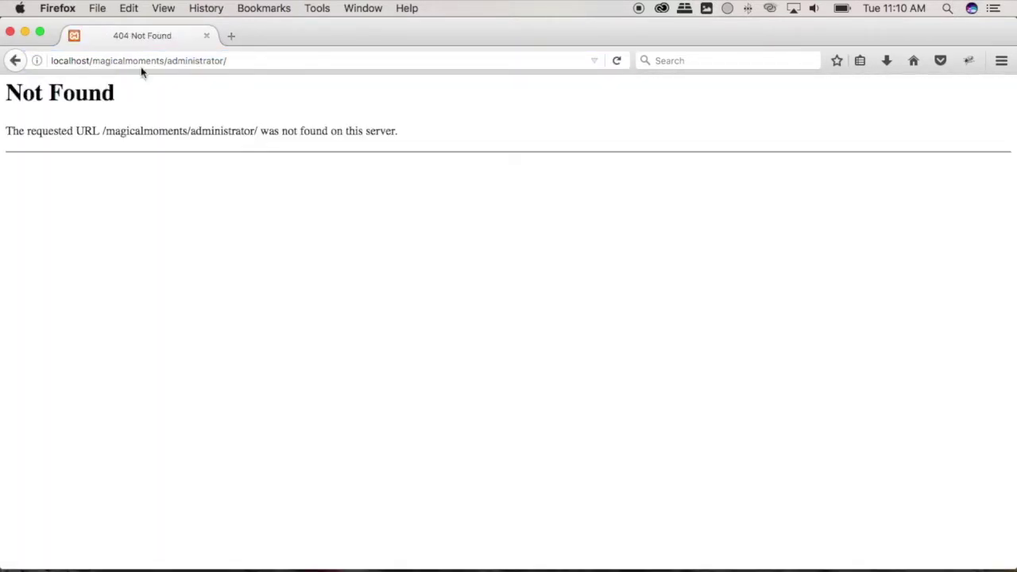
{"action": "left_click", "coordinate": [243, 61]}
{"action": "left_click", "coordinate": [243, 61]}
{"action": "key", "text": "BackSpace"}
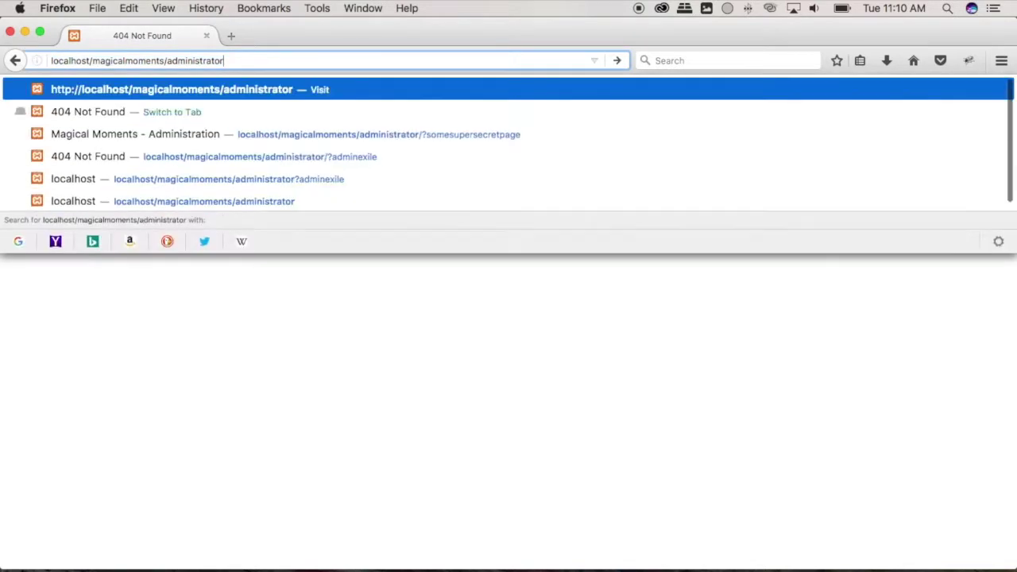
{"action": "type", "text": "?"}
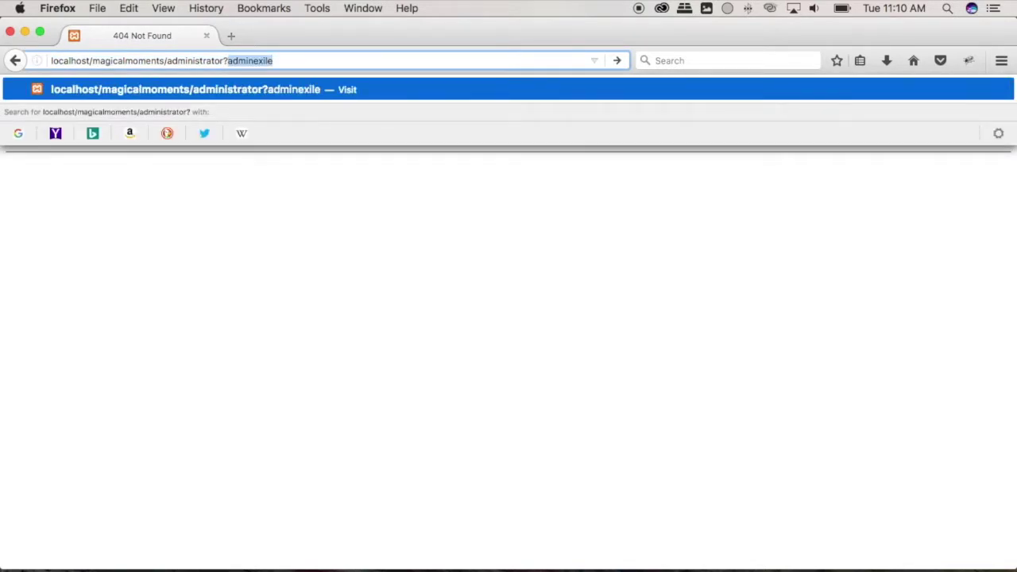
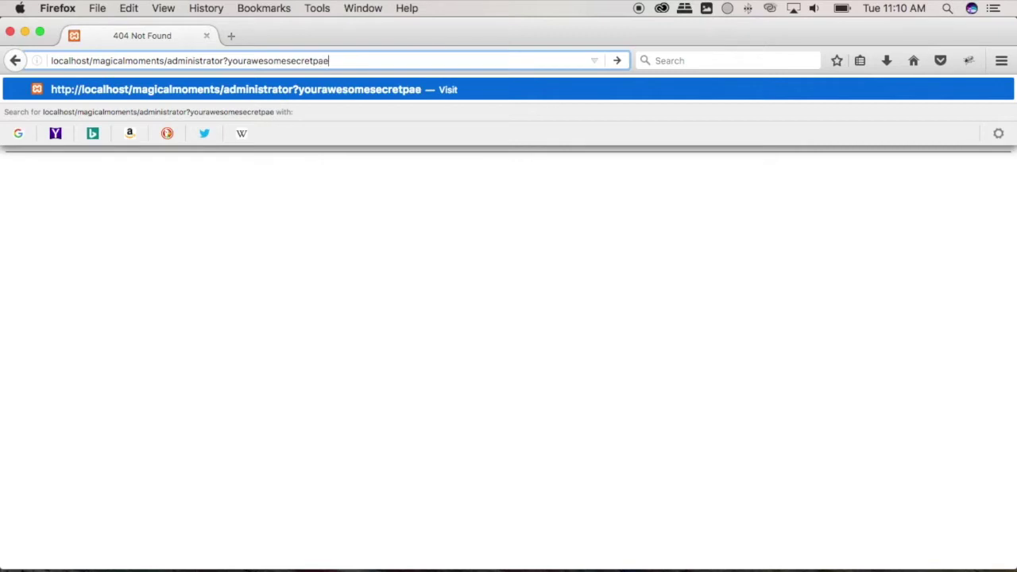
{"action": "key", "text": "Return"}
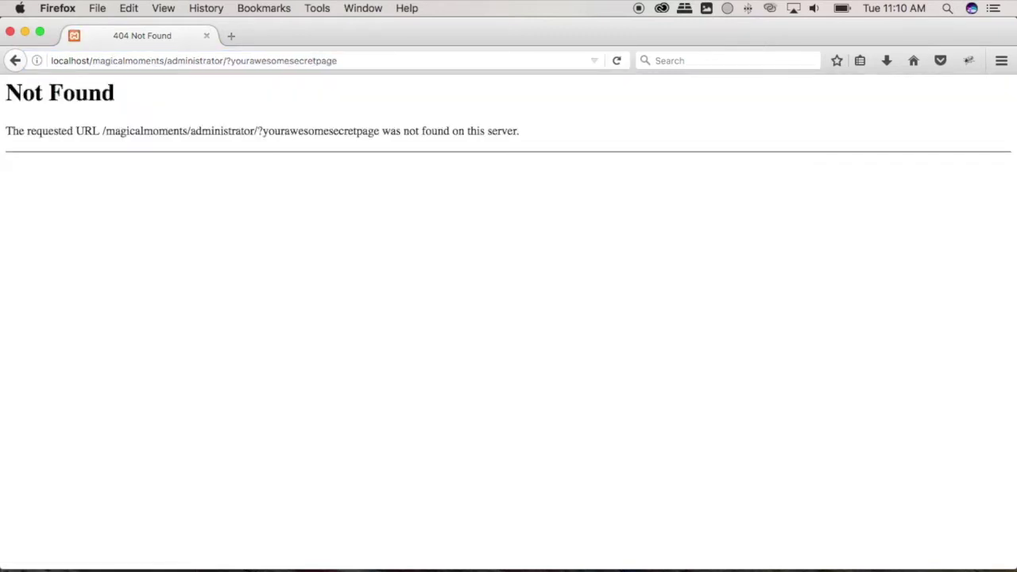
{"action": "double_click", "coordinate": [278, 60]}
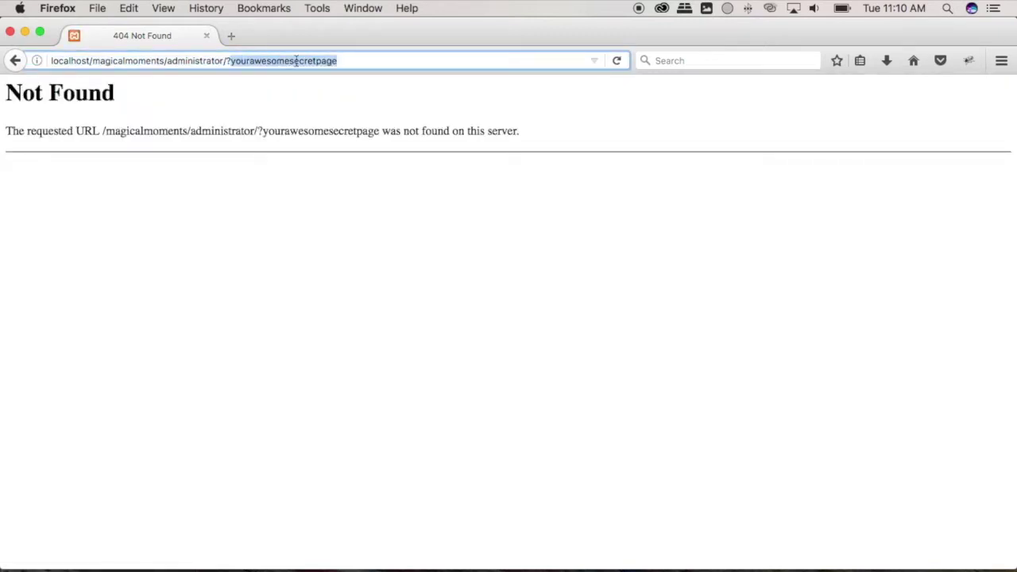
{"action": "key", "text": "Return"}
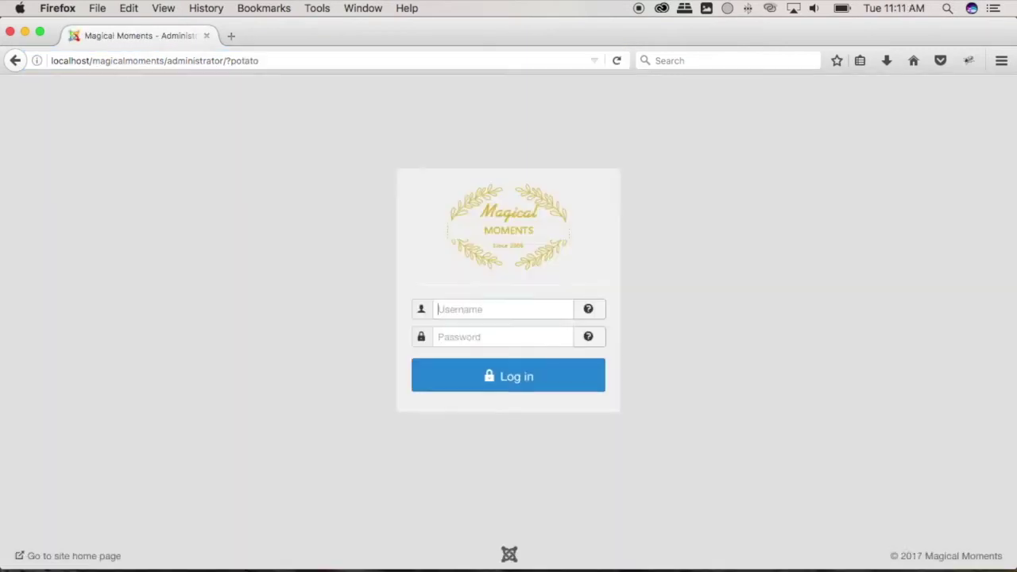